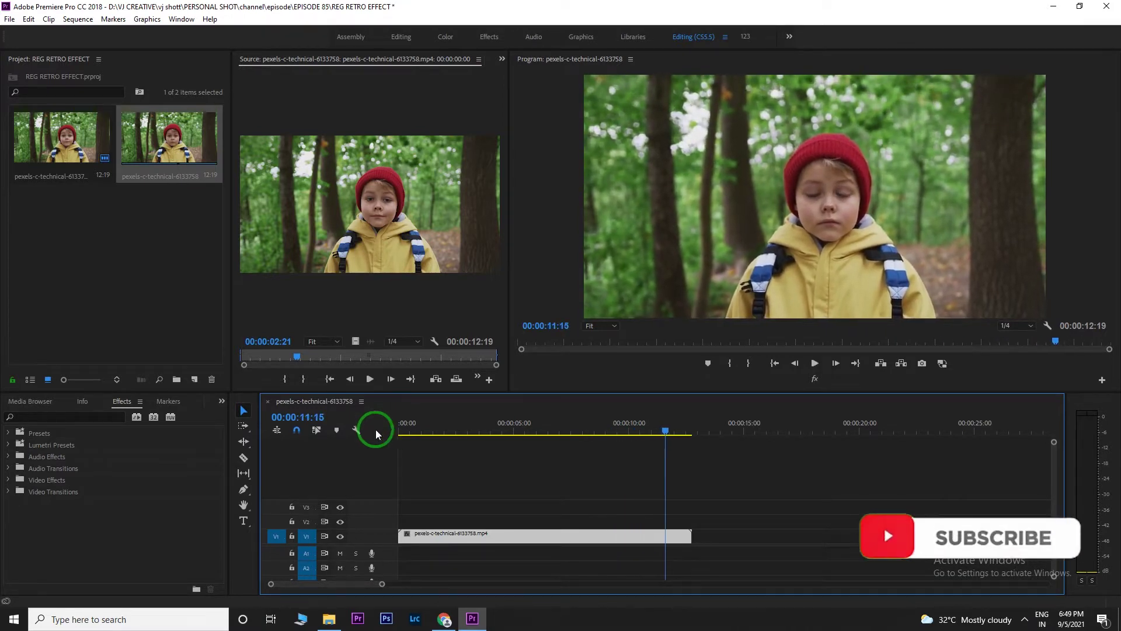
Alt-drag the V1 forest clip up to duplicate it onto V2 and V3, then select the V3 copy.
key("Home")
left_click(471, 536)
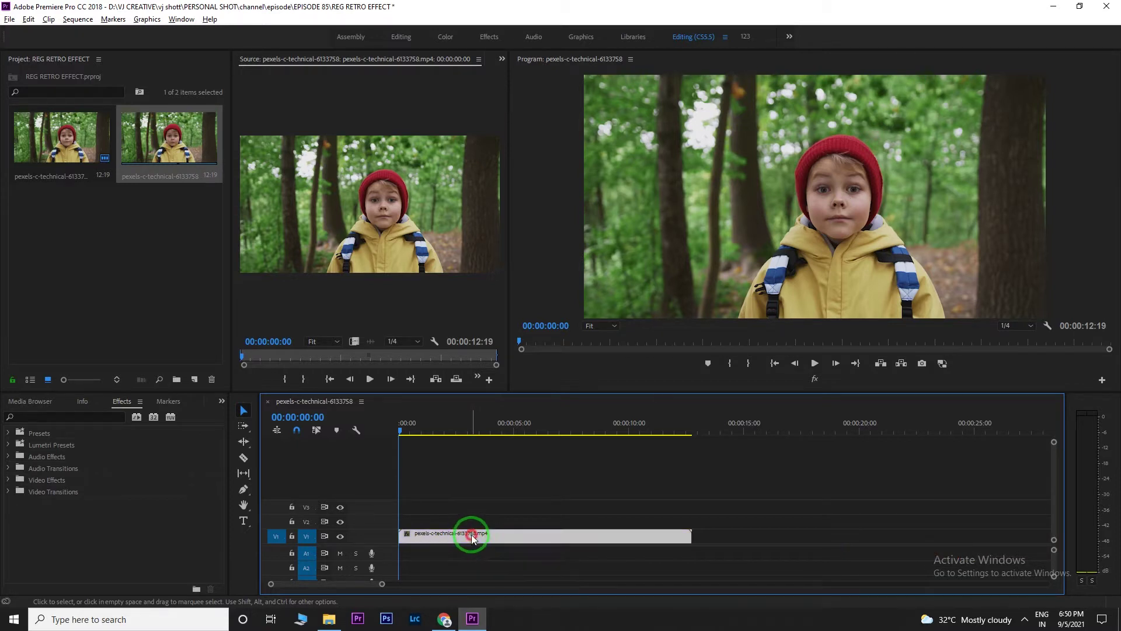
left_click_drag(471, 535, 463, 511, "alt")
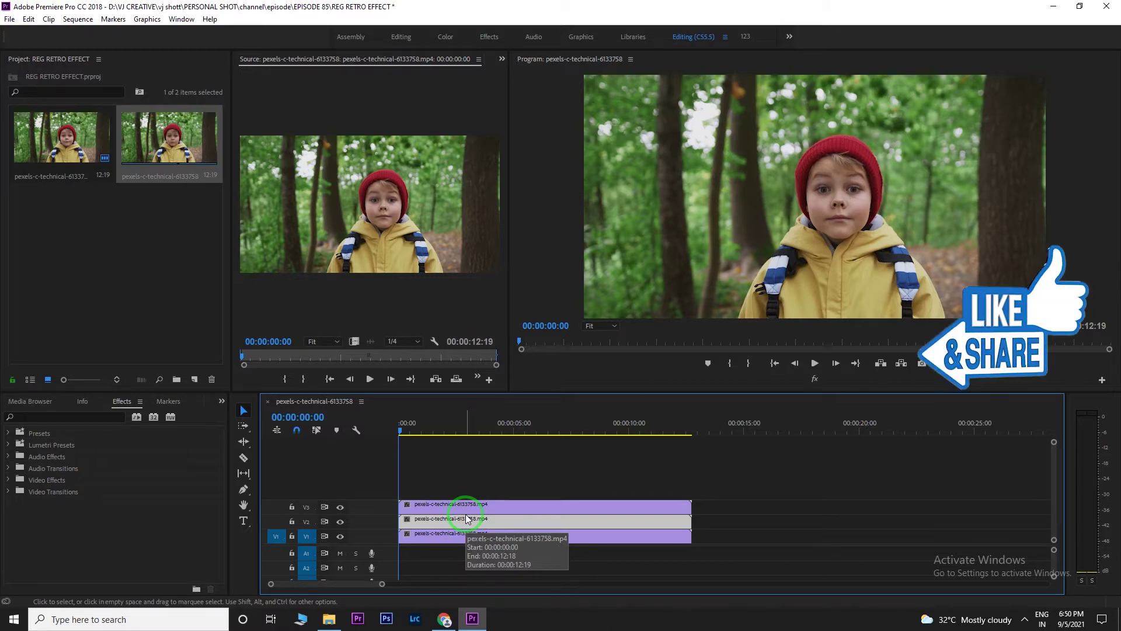
left_click(445, 474)
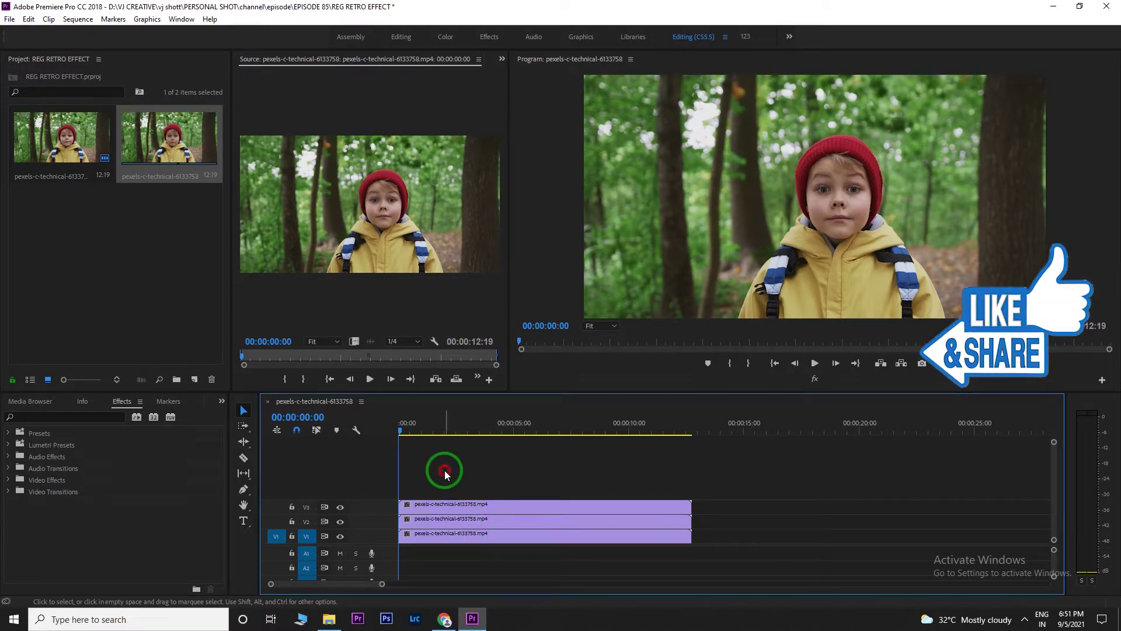
left_click_drag(445, 475, 460, 528)
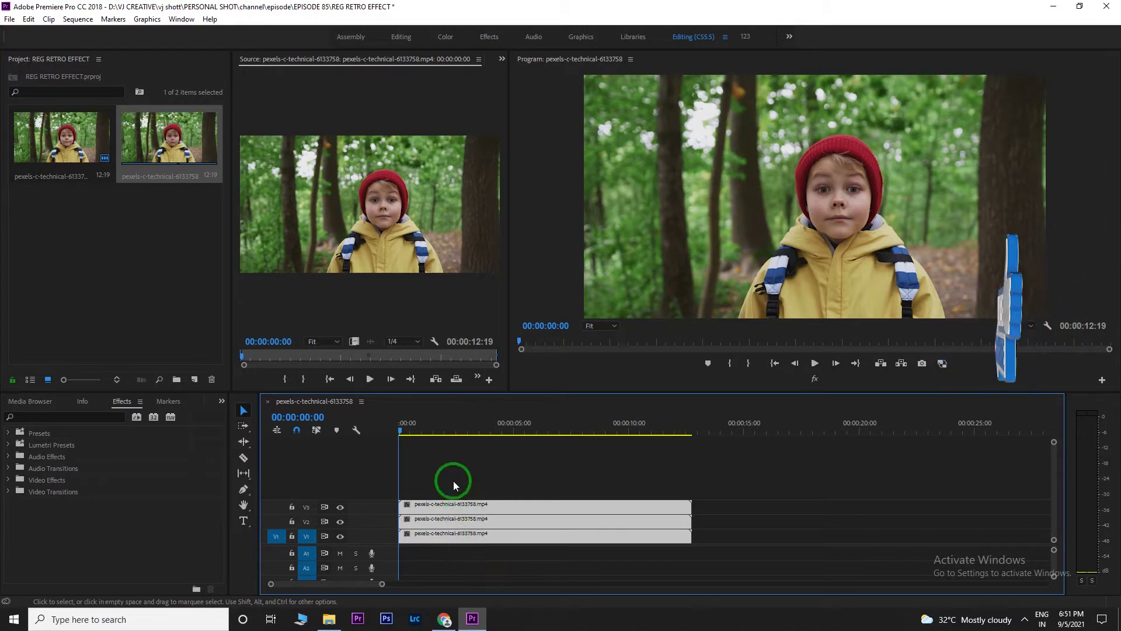
left_click_drag(432, 476, 474, 556)
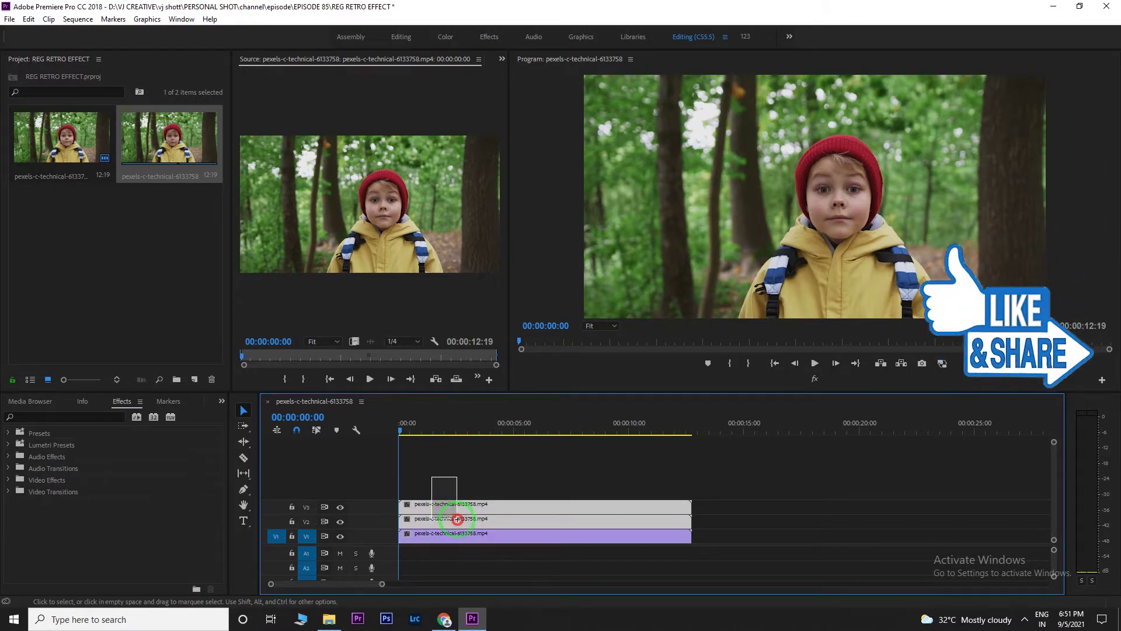
left_click(475, 556)
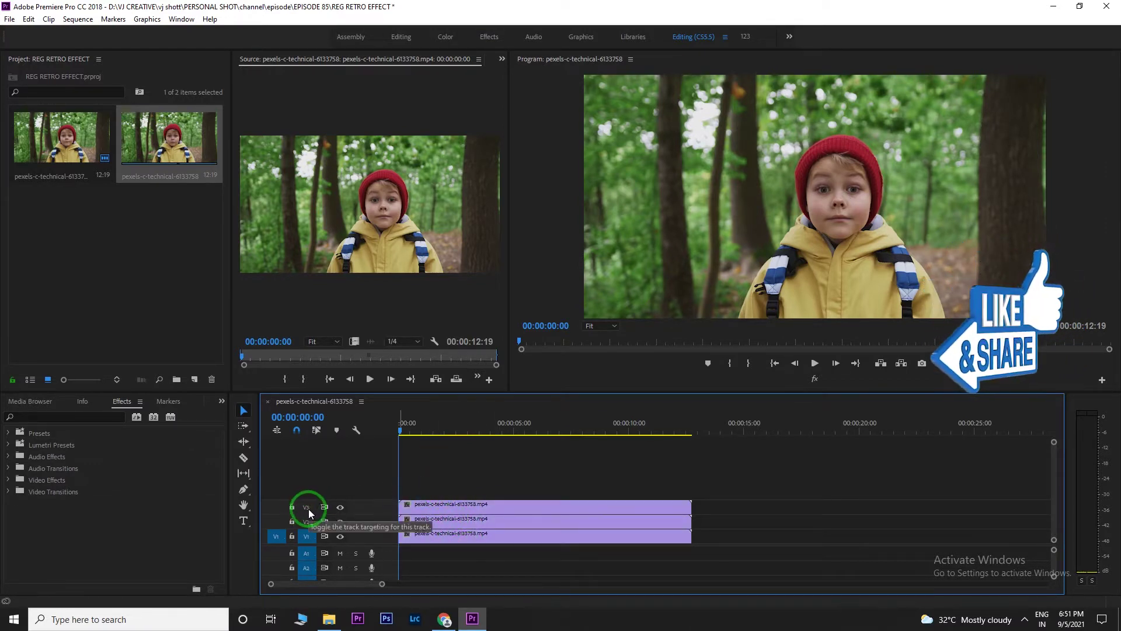
left_click(433, 508)
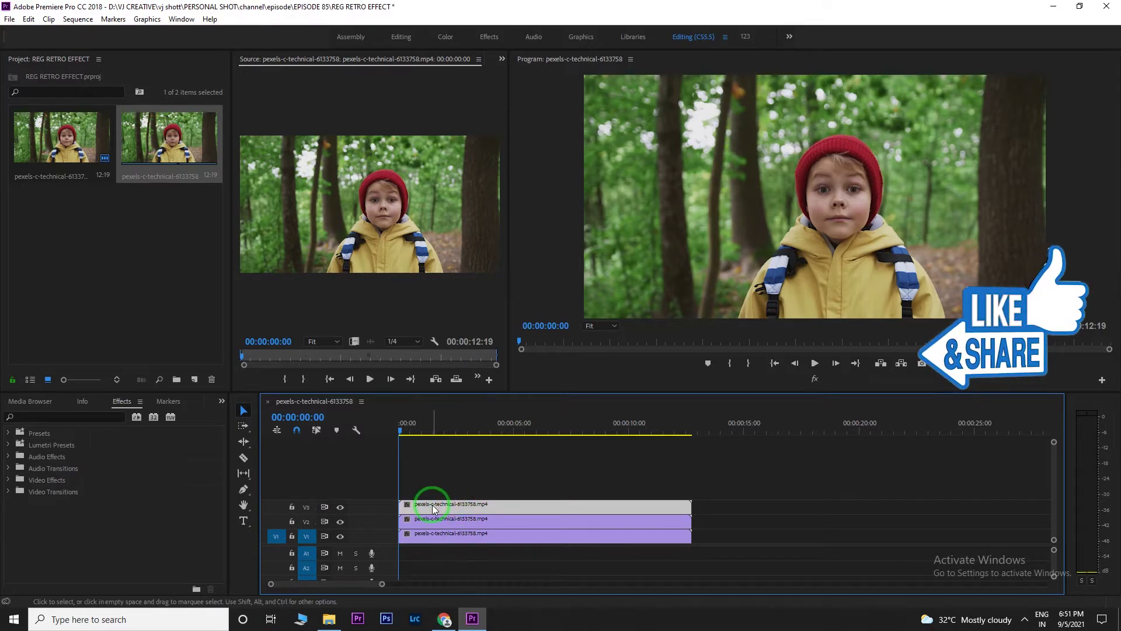
Rename the top clip on V3 to 'RED COLOR'.
right_click(432, 507)
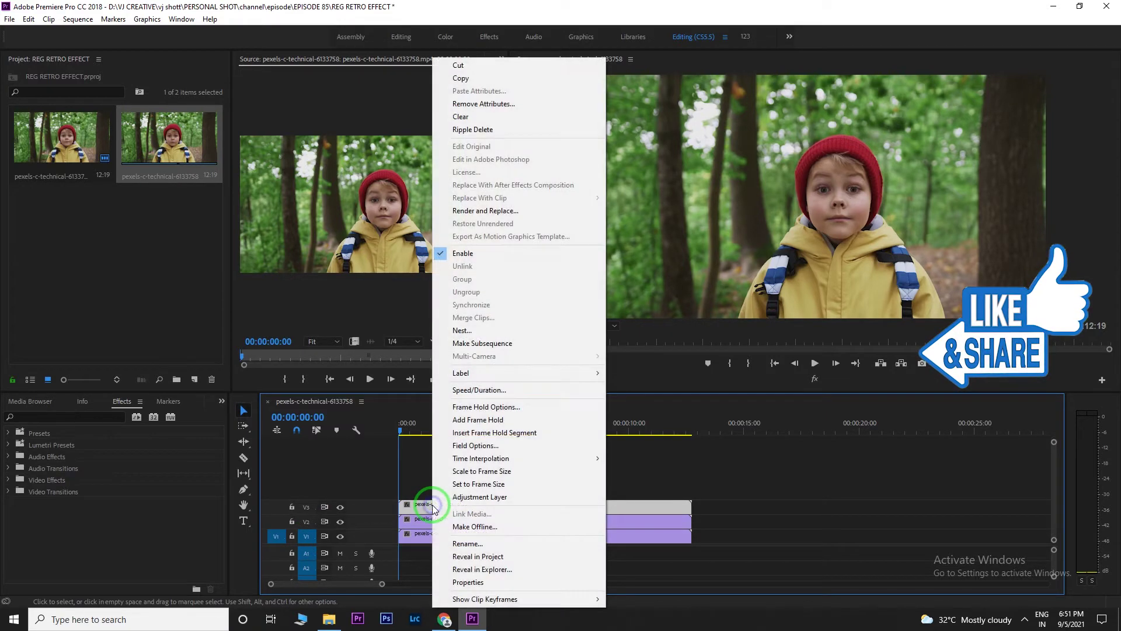
left_click(468, 545)
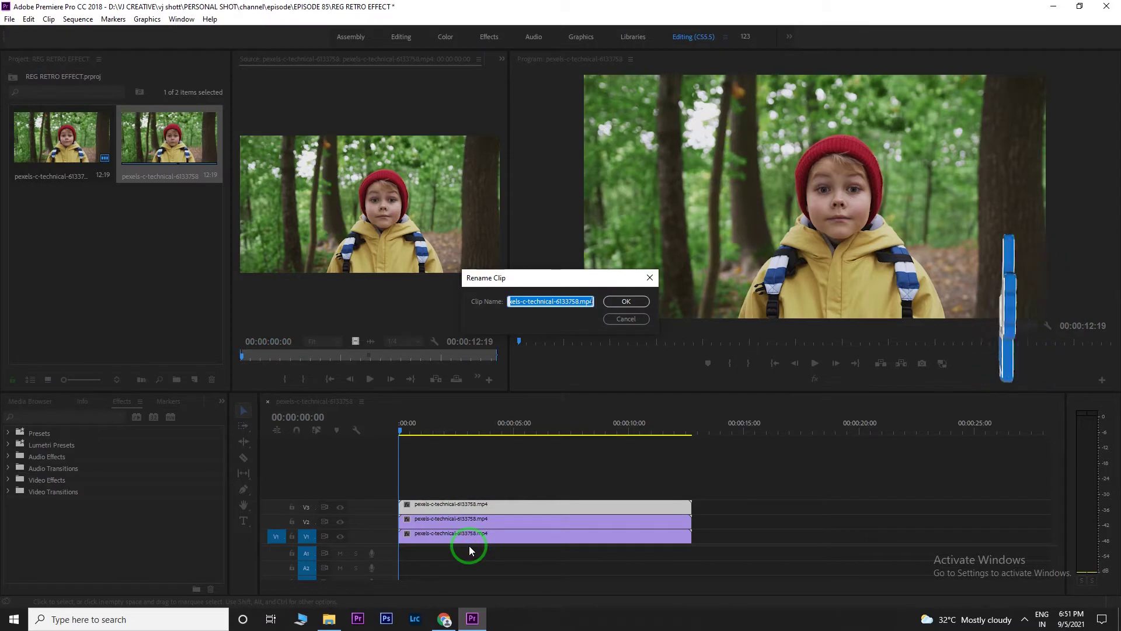
type("RED COLOR")
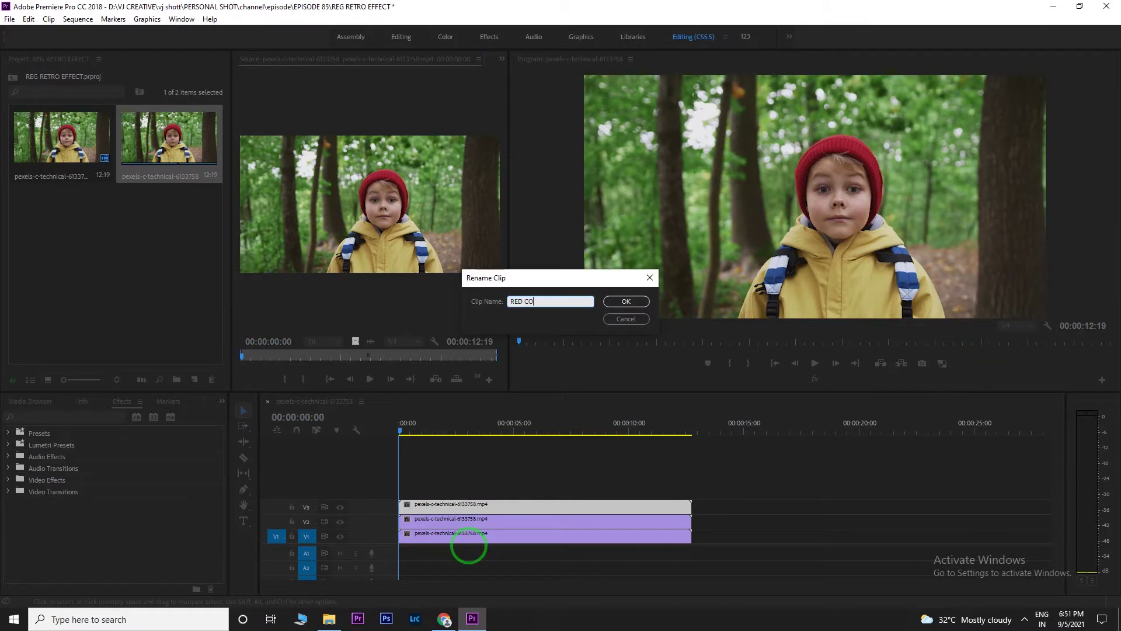
left_click(624, 304)
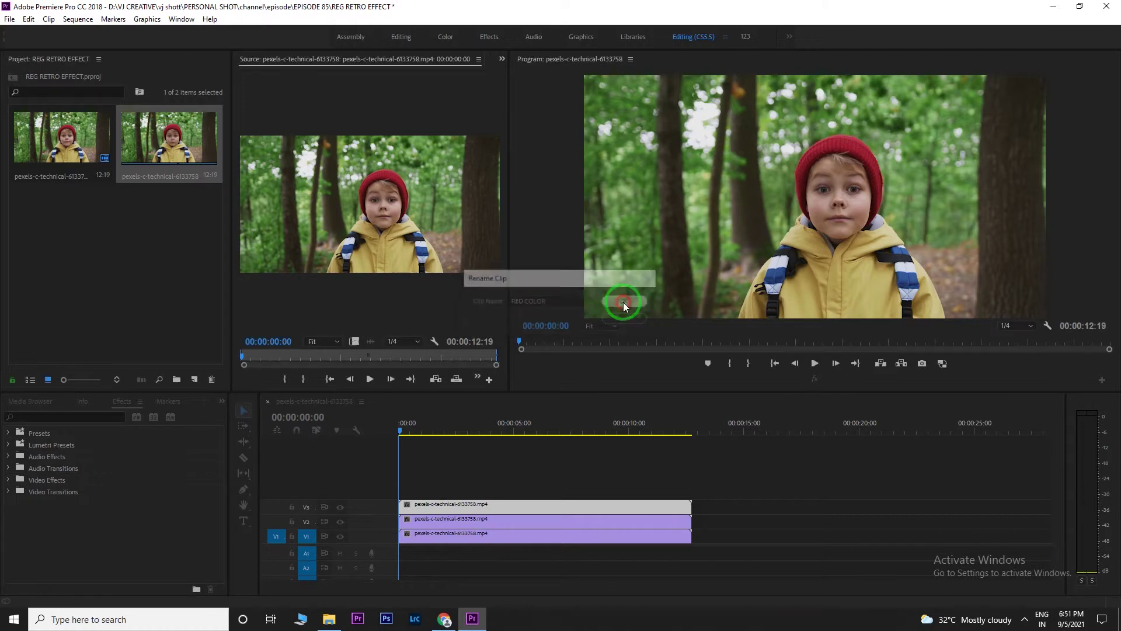
Rename the V2 clip to 'GREEN COLOR'.
left_click(427, 522)
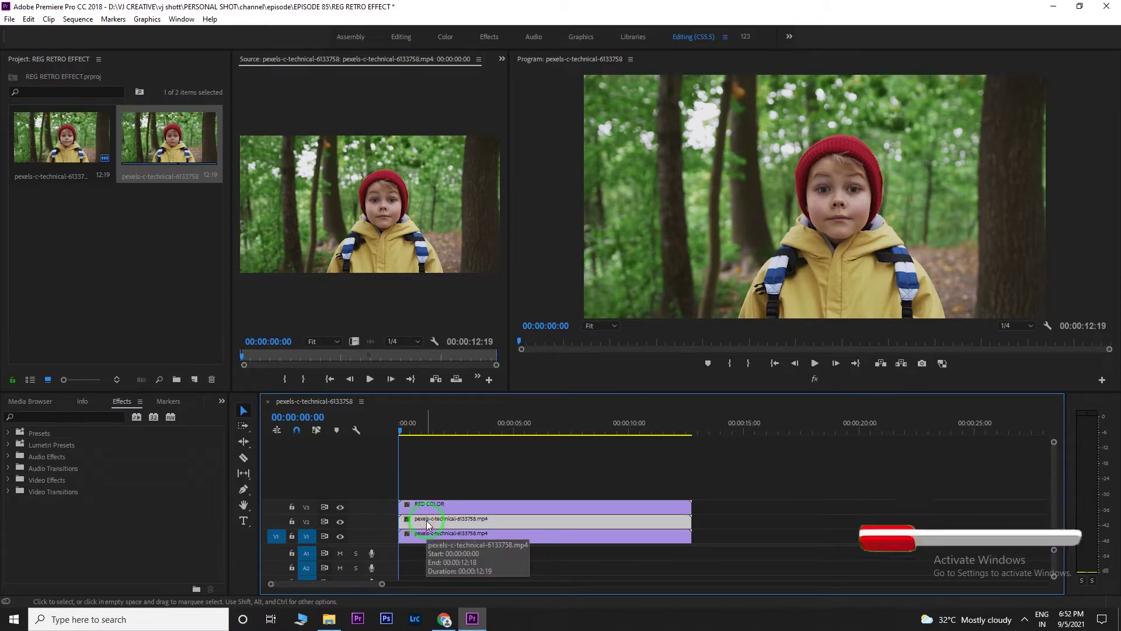
left_click(434, 536)
right_click(433, 525)
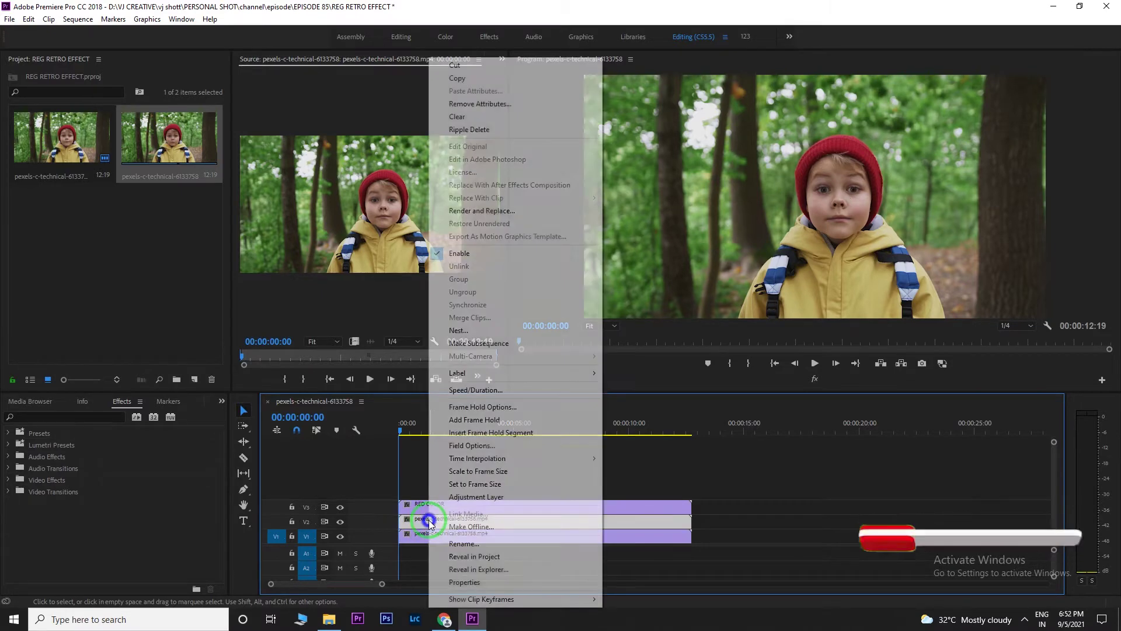
left_click(476, 544)
type("GREEN COLOR")
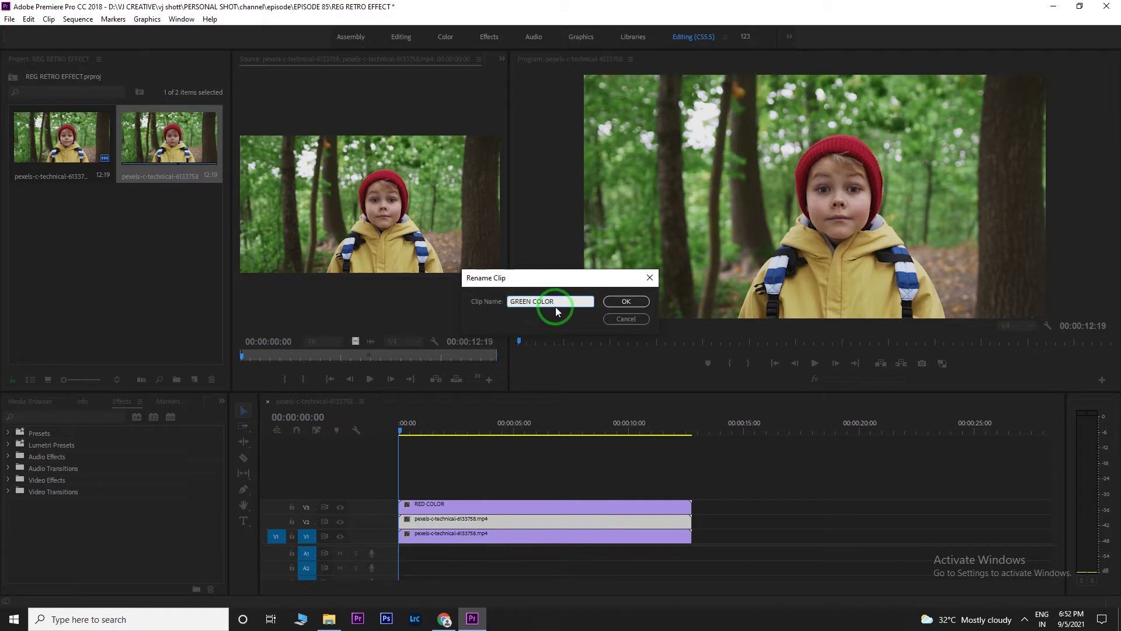
left_click(625, 303)
left_click(598, 406)
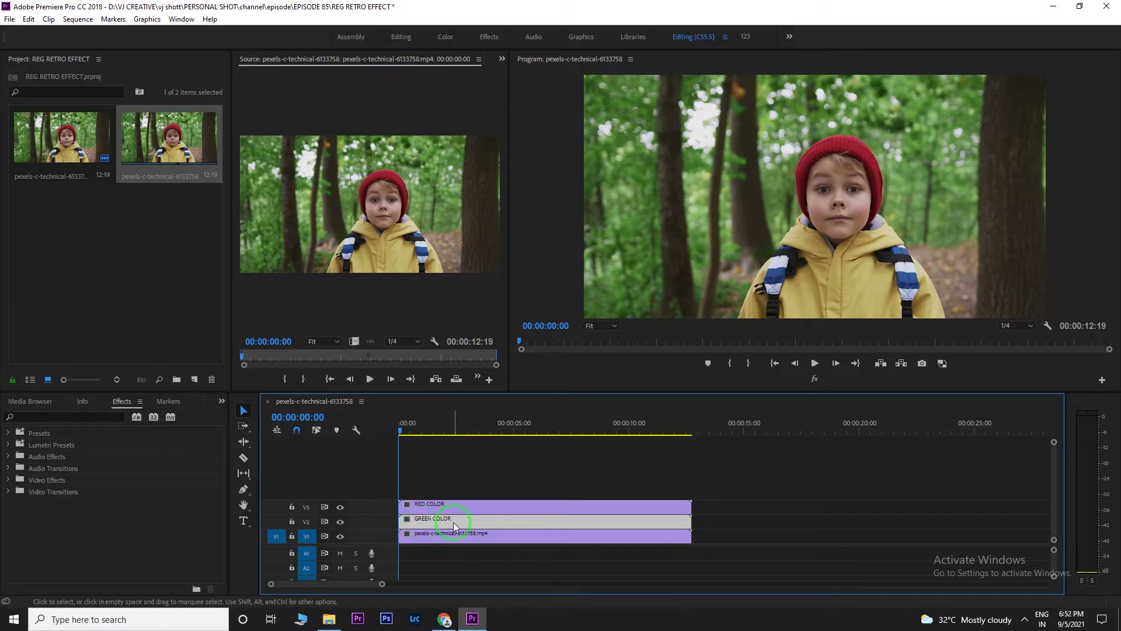
Rename the V1 clip to 'BLUE COLOR' and select all three colour clips.
left_click(420, 508)
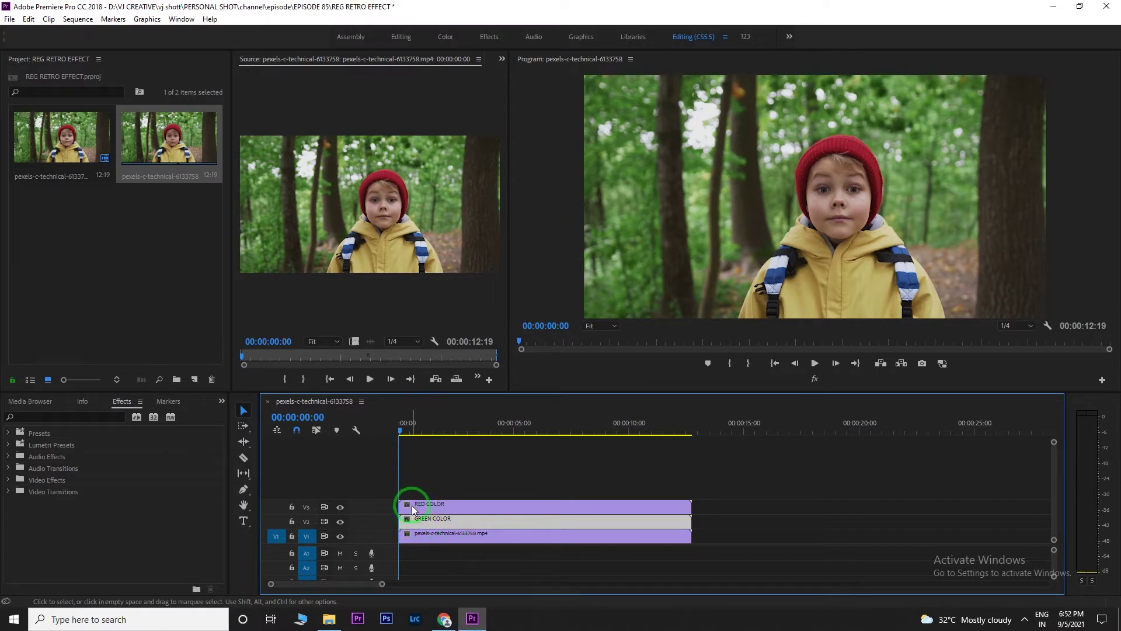
left_click(429, 541)
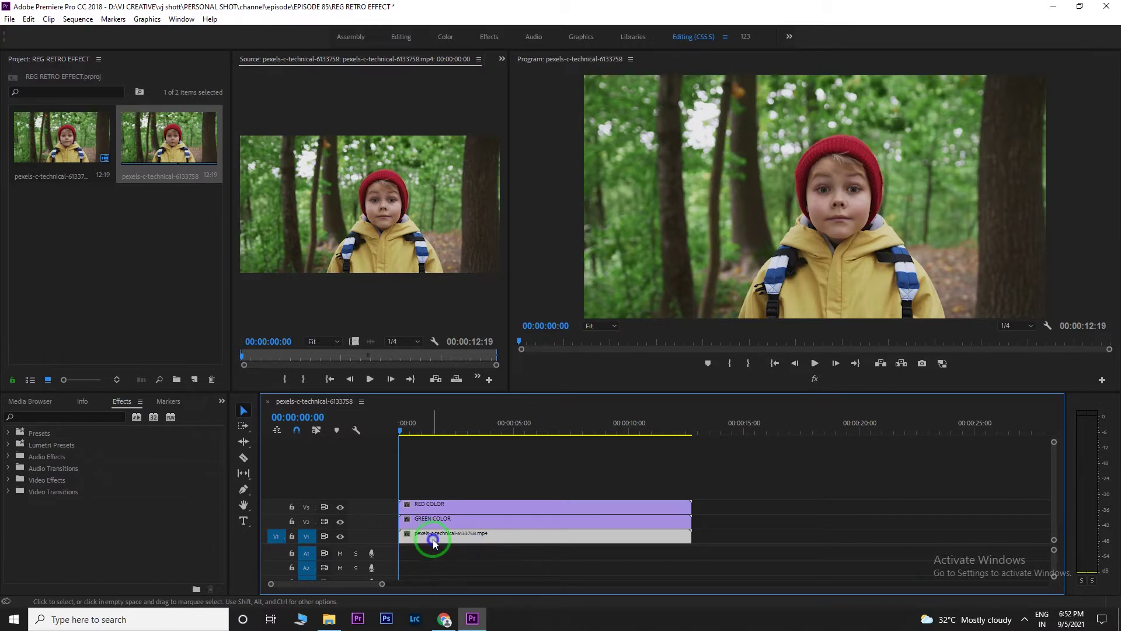
right_click(433, 540)
left_click(447, 544)
type("BLUE")
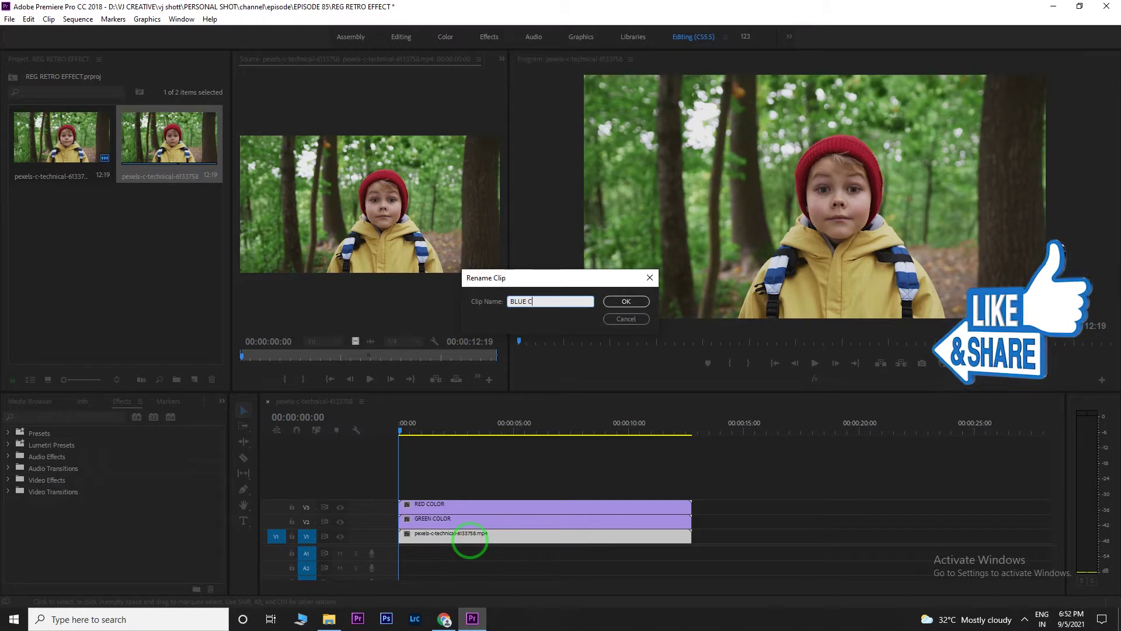
type("COLOR")
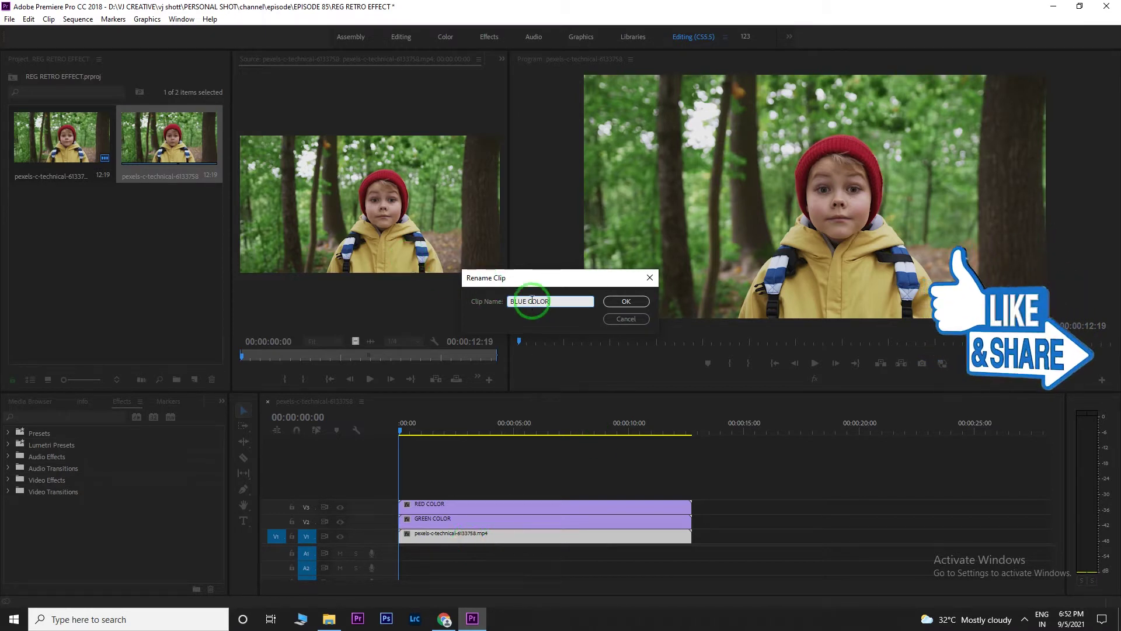
left_click(627, 301)
left_click_drag(415, 473, 471, 553)
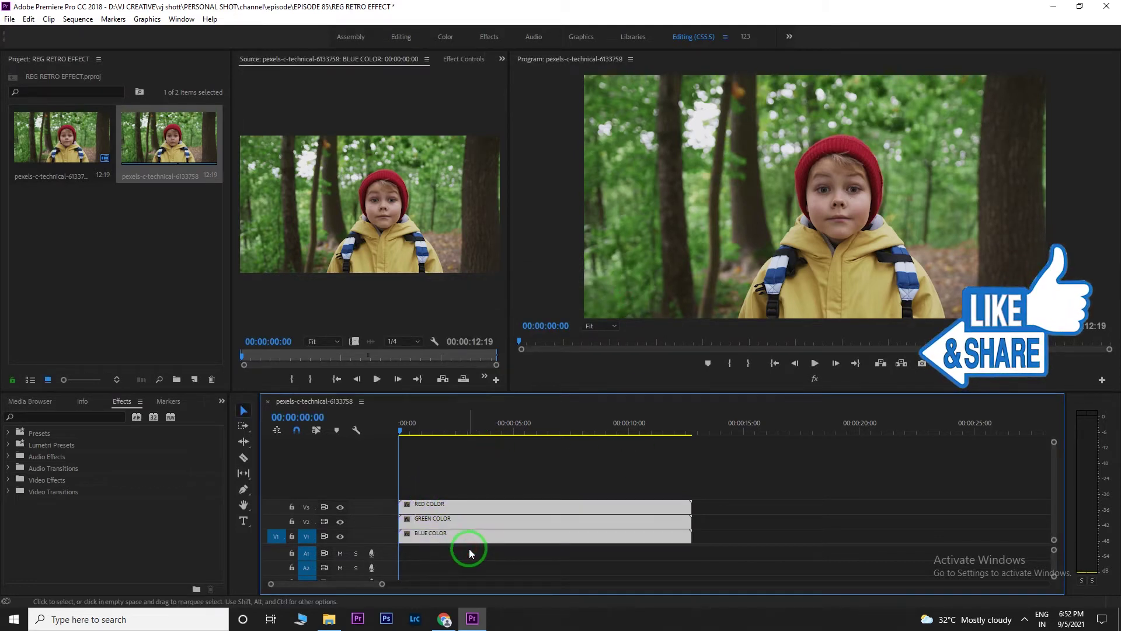
Find Color Balance (RGB) by searching 'COLOR' in Effects and drop it onto the selected clips.
left_click(30, 416)
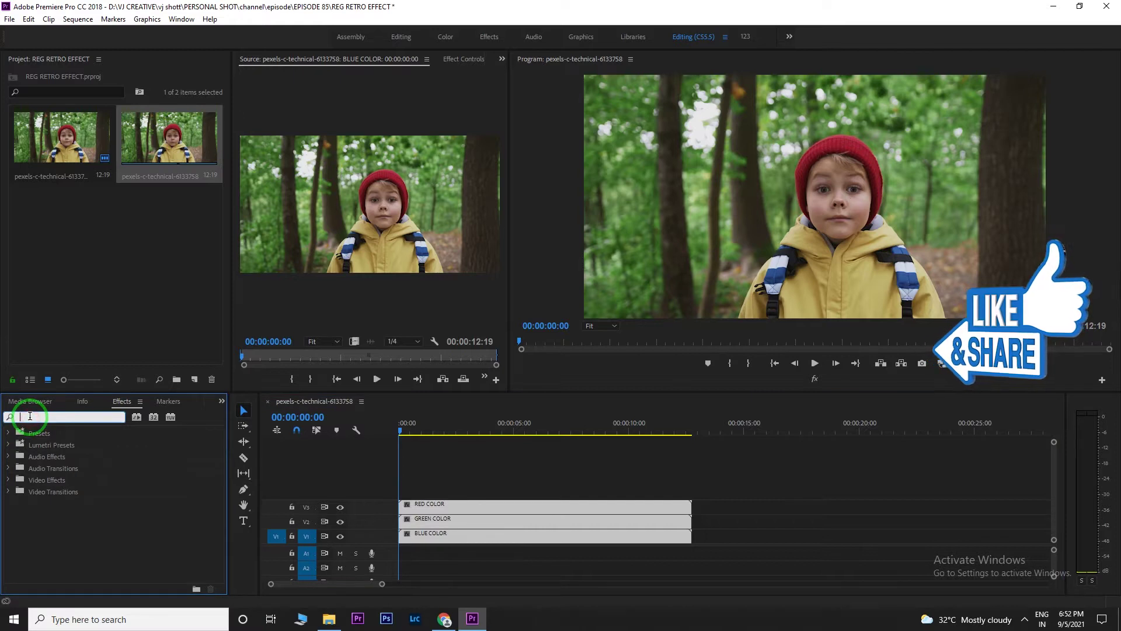
type("COLOR")
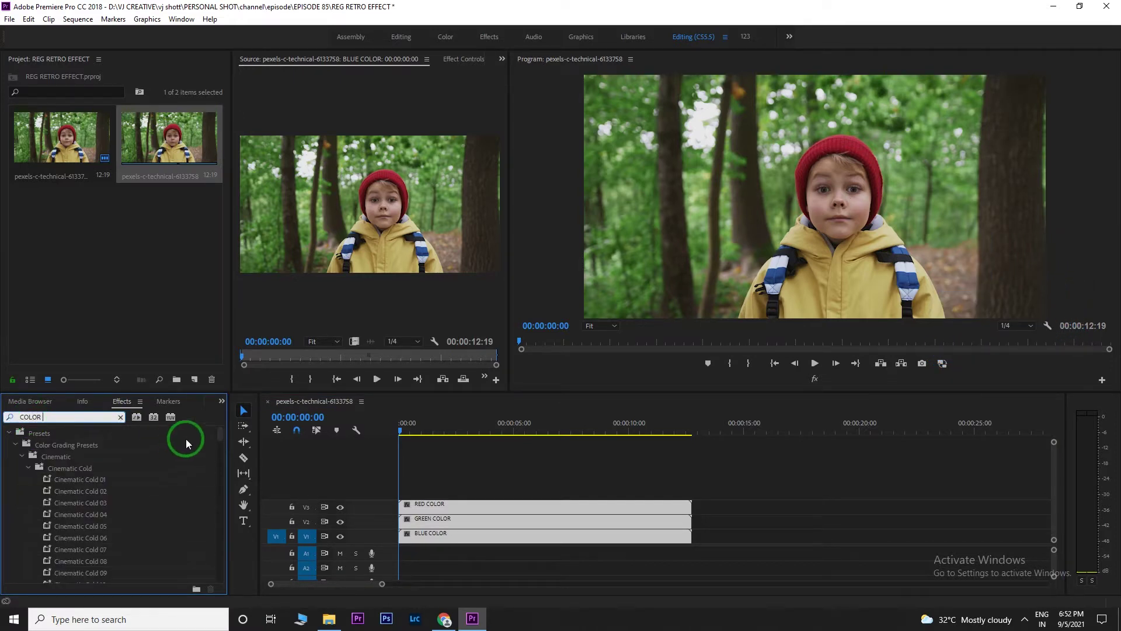
mouse_move(223, 439)
left_mouse_down()
mouse_move(227, 578)
mouse_move(217, 564)
left_mouse_up()
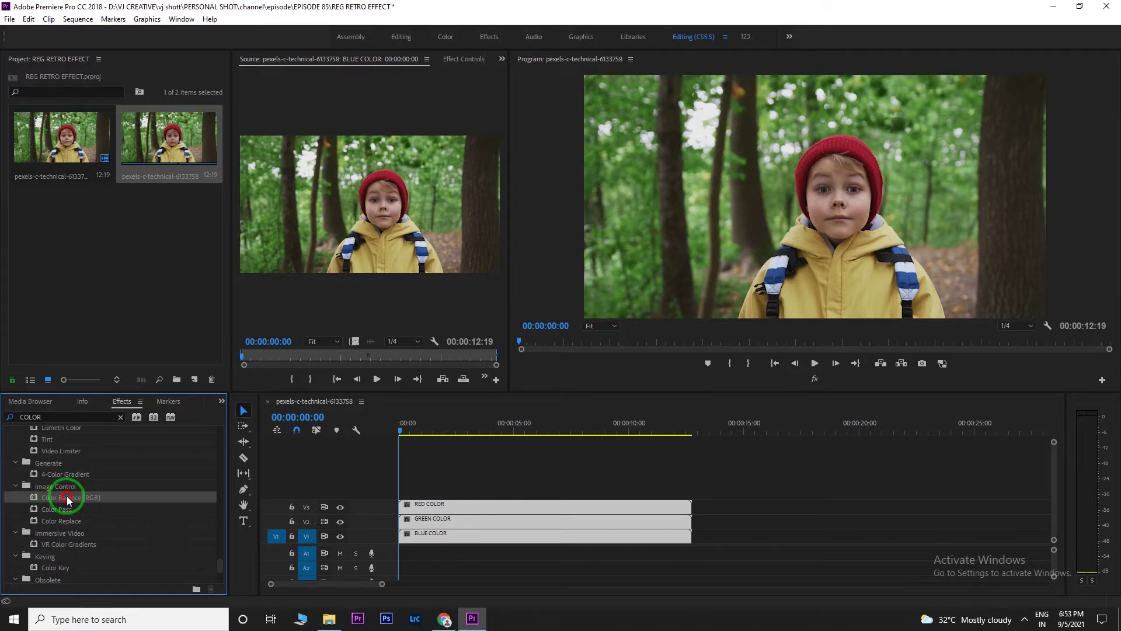
left_click_drag(390, 511, 413, 513)
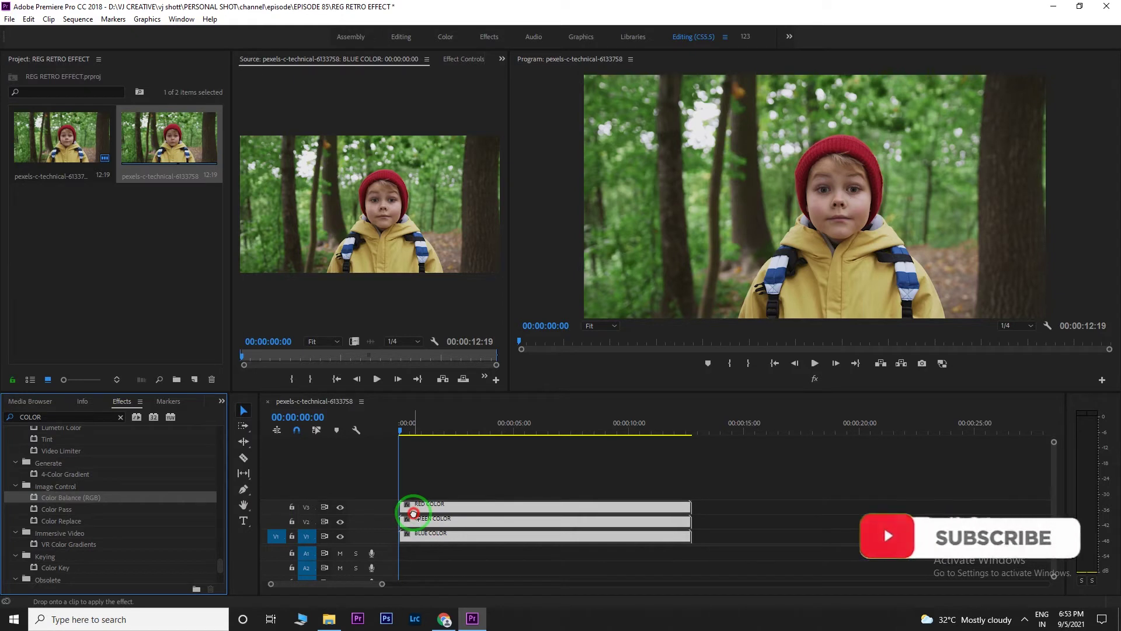
left_click_drag(413, 514, 413, 513)
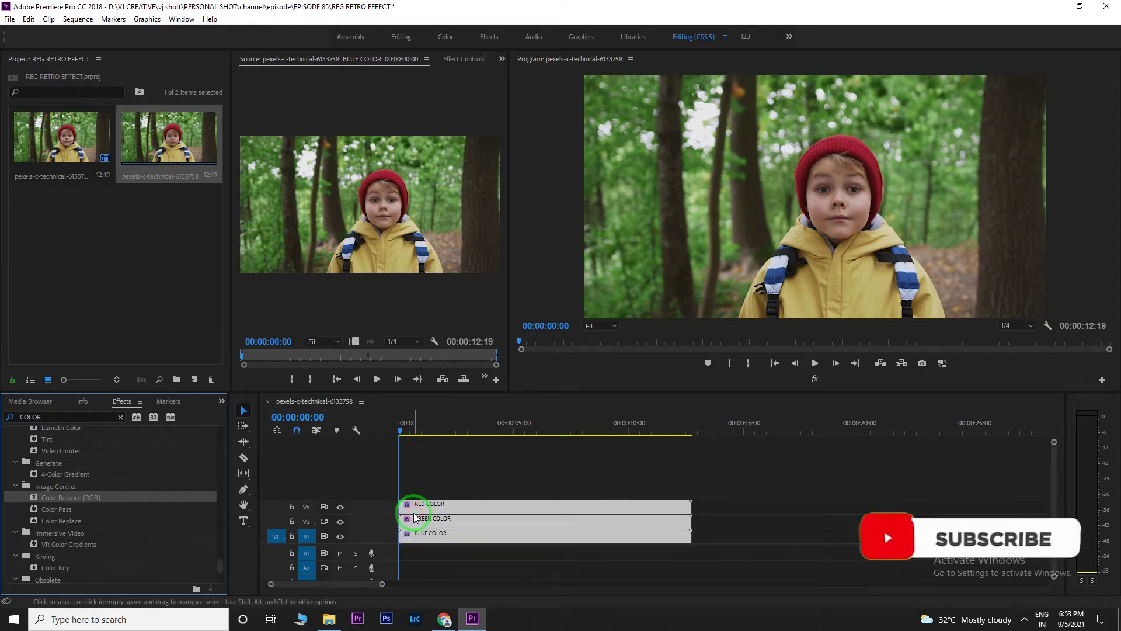
Save the project with Ctrl+S.
left_click(454, 492)
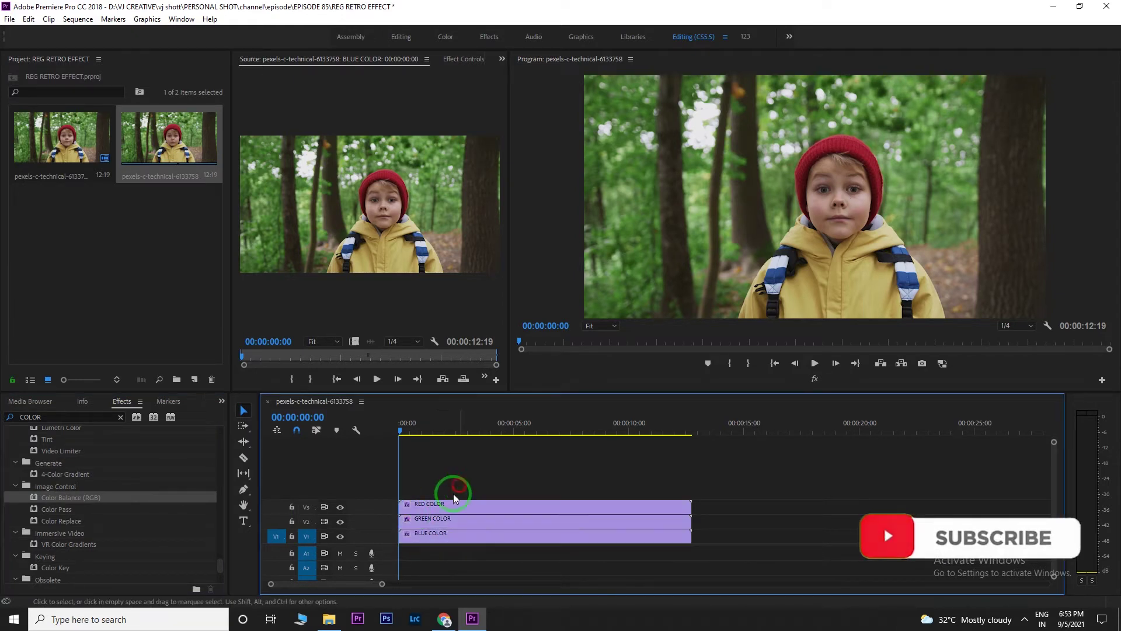
key("ctrl+s")
left_click(424, 508)
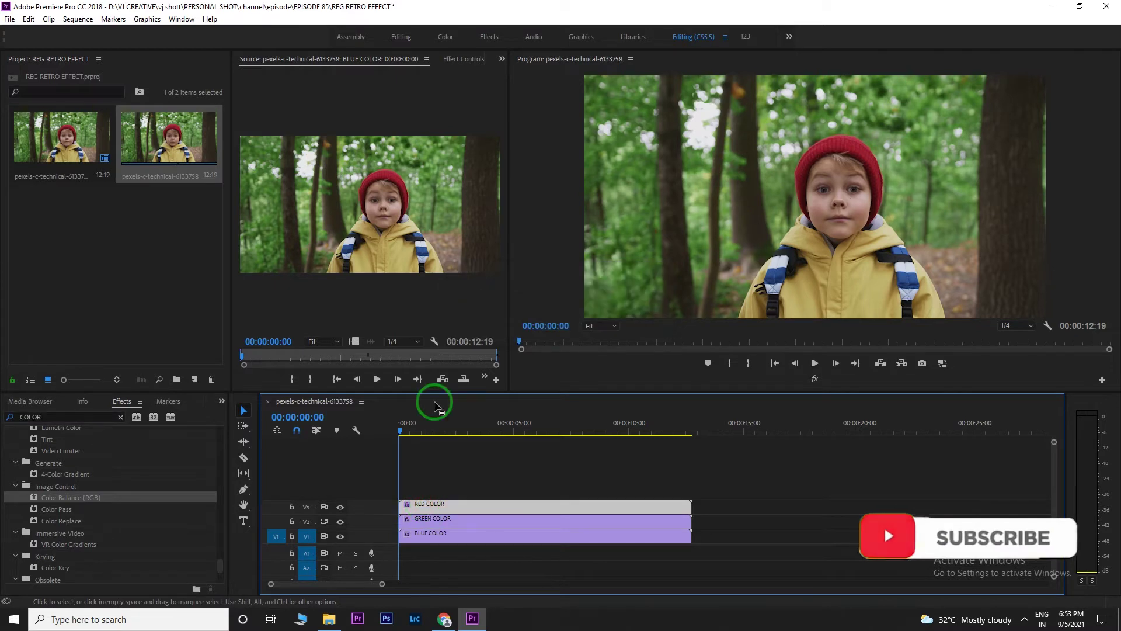
In Effect Controls, set RED COLOR's Color Balance (RGB) to Red 100, Green 0, Blue 0.
left_click(458, 59)
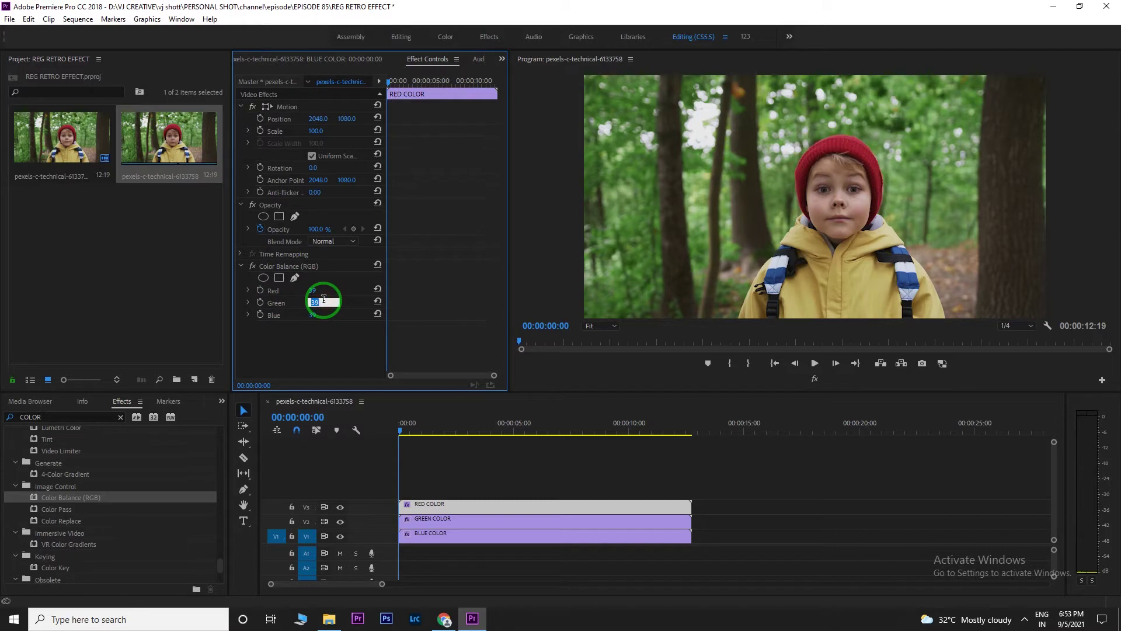
type("0")
key("Return")
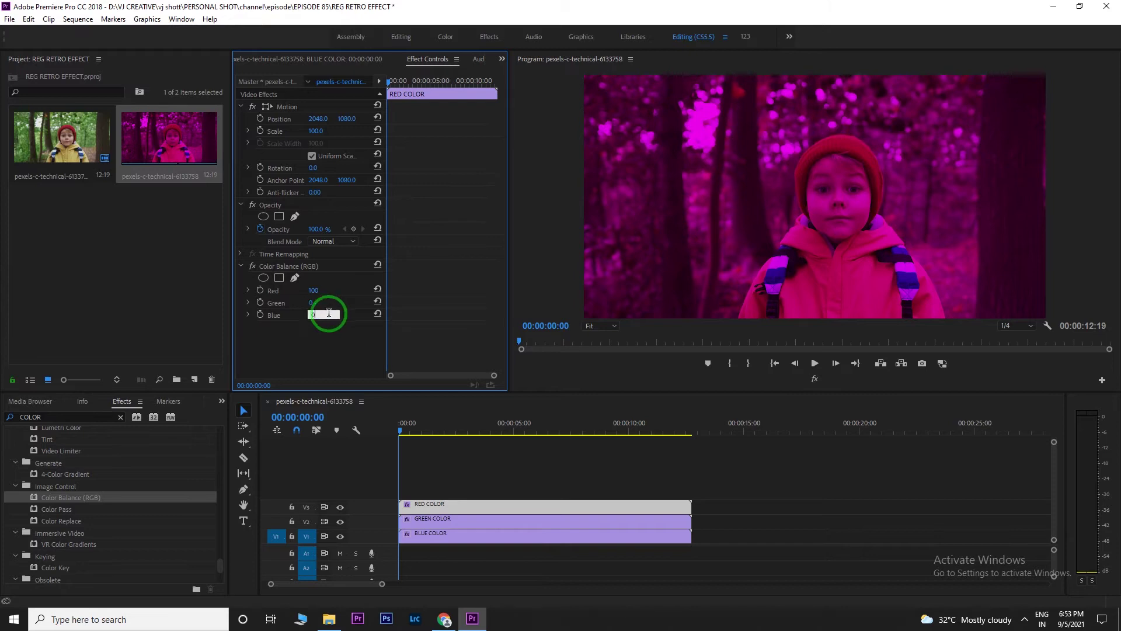
type("0")
left_click(323, 342)
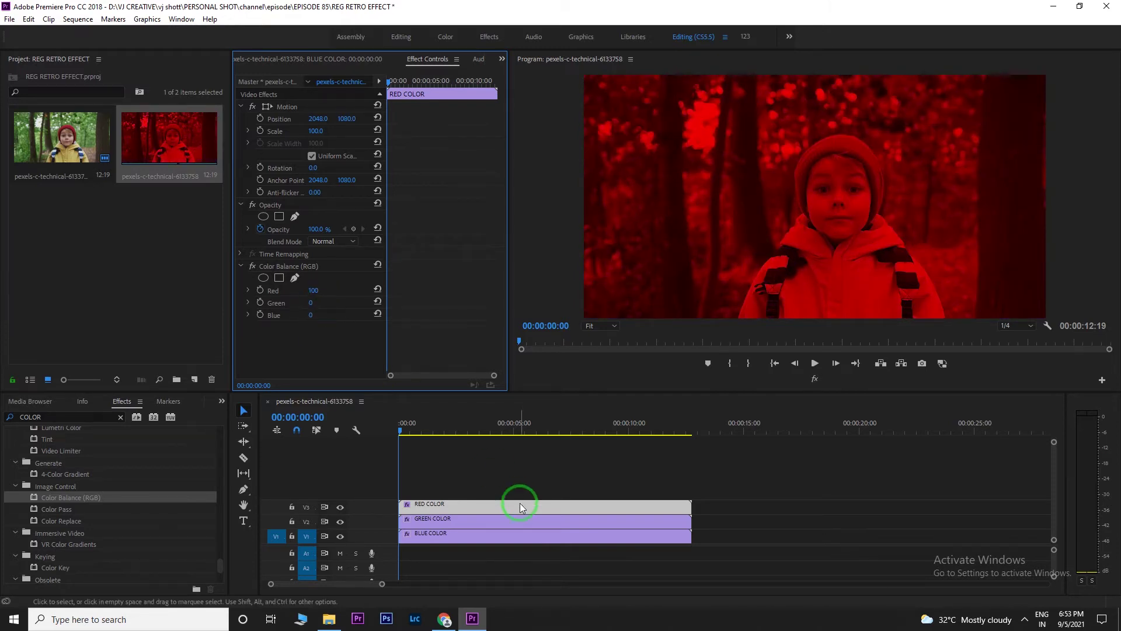
Set GREEN COLOR's Color Balance (RGB) to Red 0, Green 100, Blue 0.
left_click(432, 522)
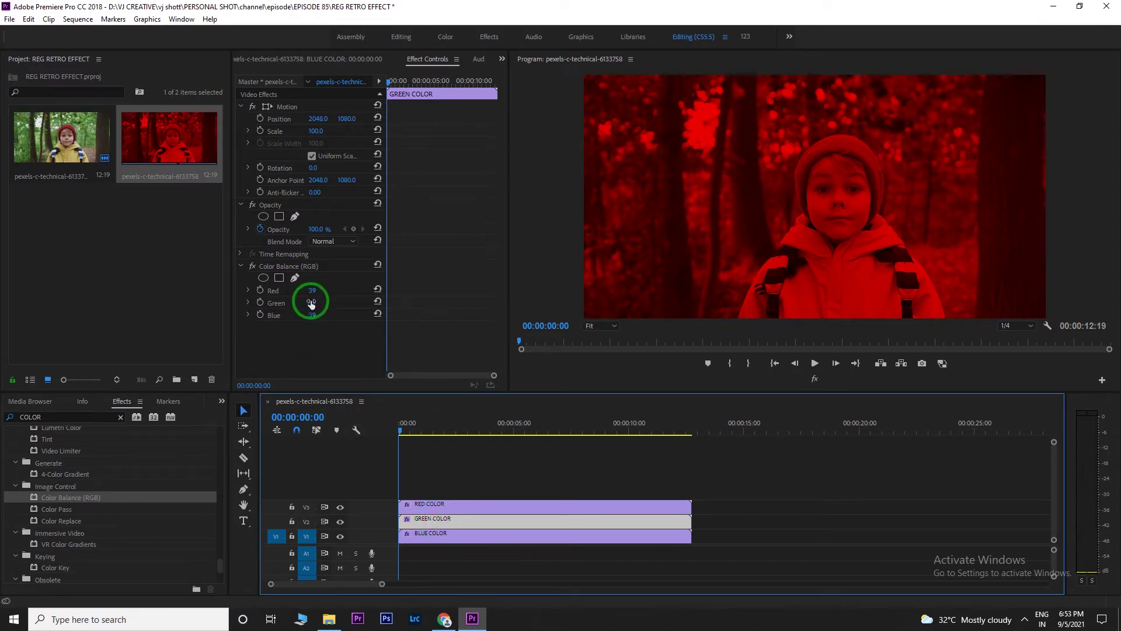
left_click_drag(311, 303, 324, 302)
type("00")
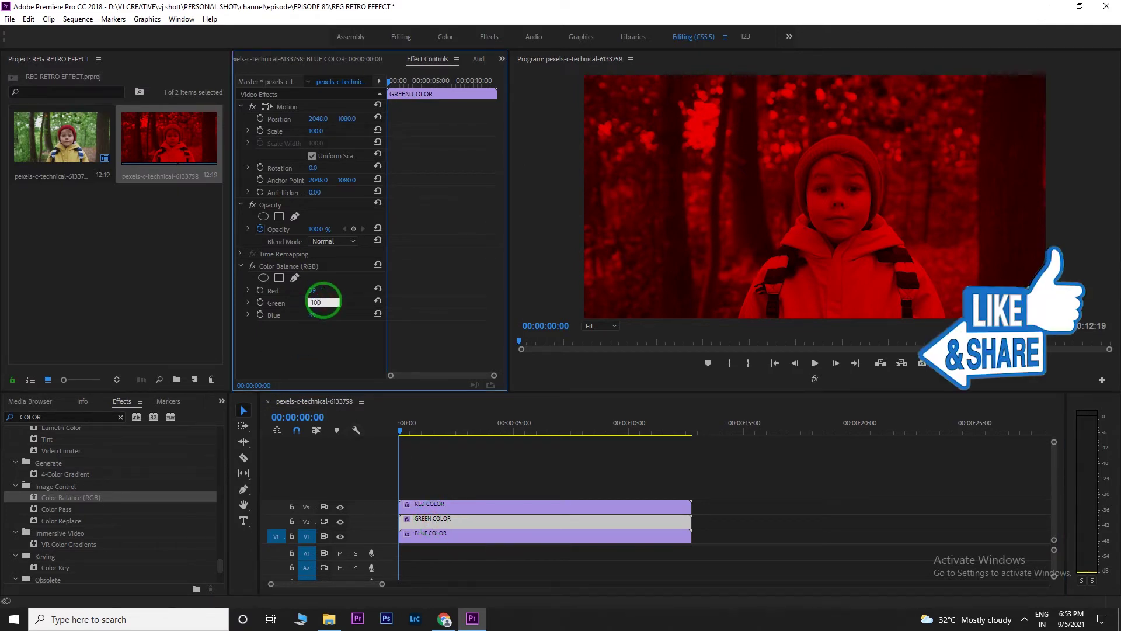
left_click(303, 344)
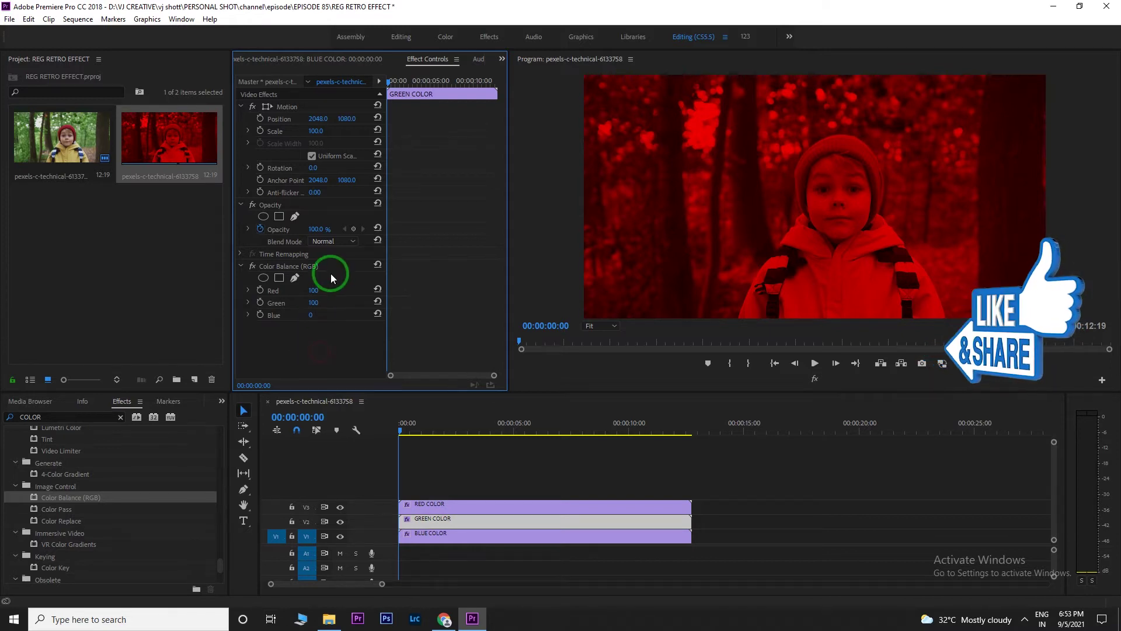
left_click(324, 289)
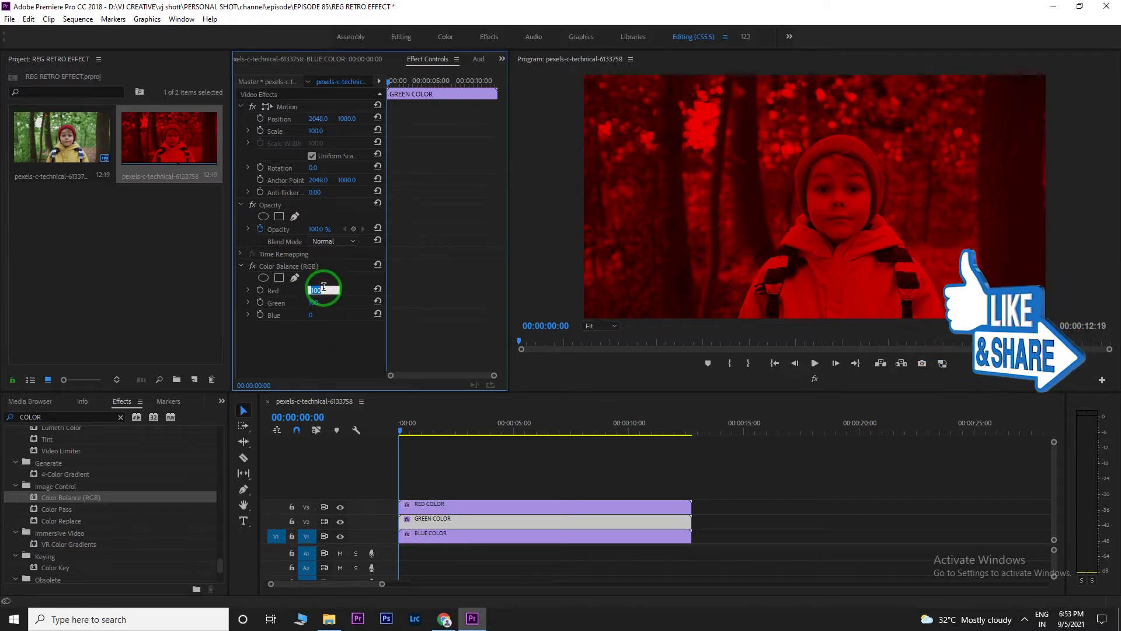
type("0")
left_click(286, 334)
left_click(428, 519)
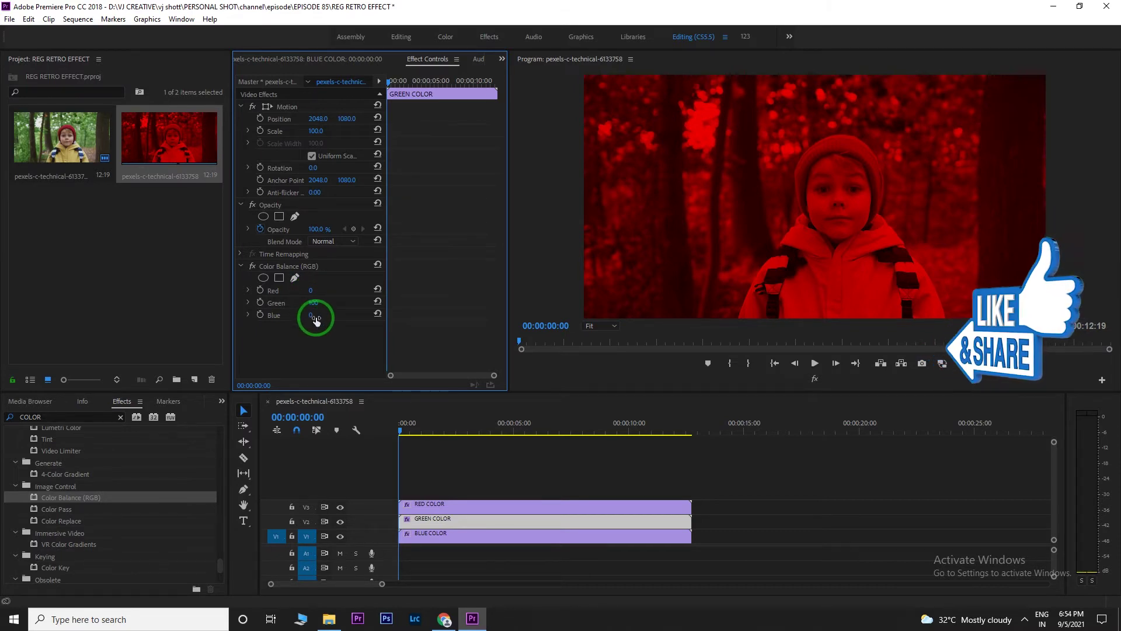
Set BLUE COLOR's Color Balance (RGB) to Red 0, Green 0, Blue 100.
left_click(456, 536)
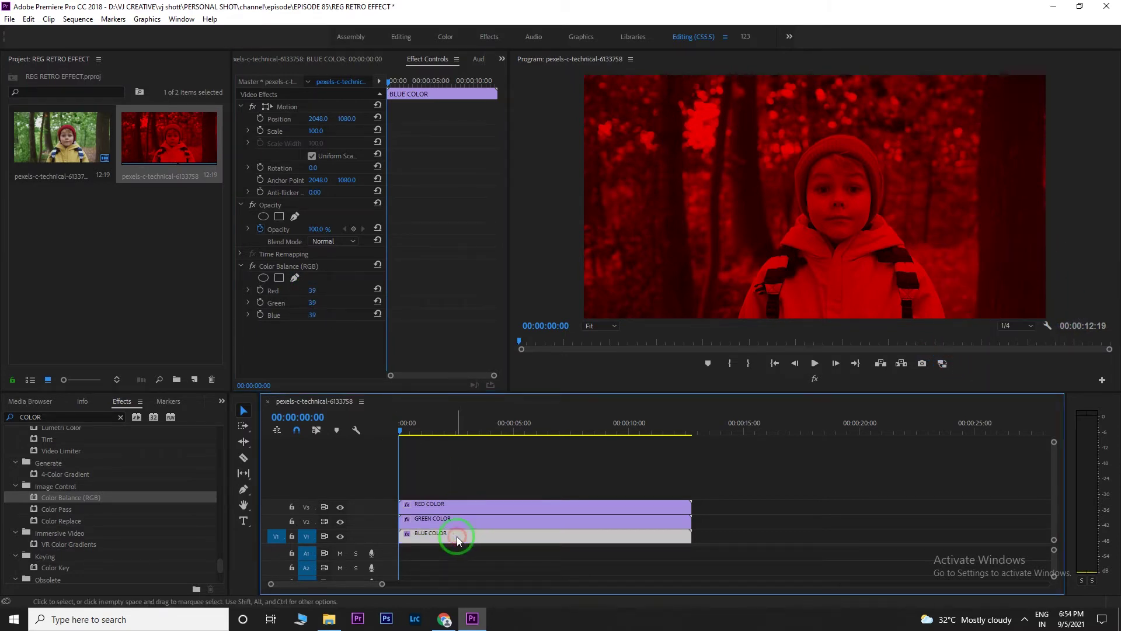
left_click(308, 293)
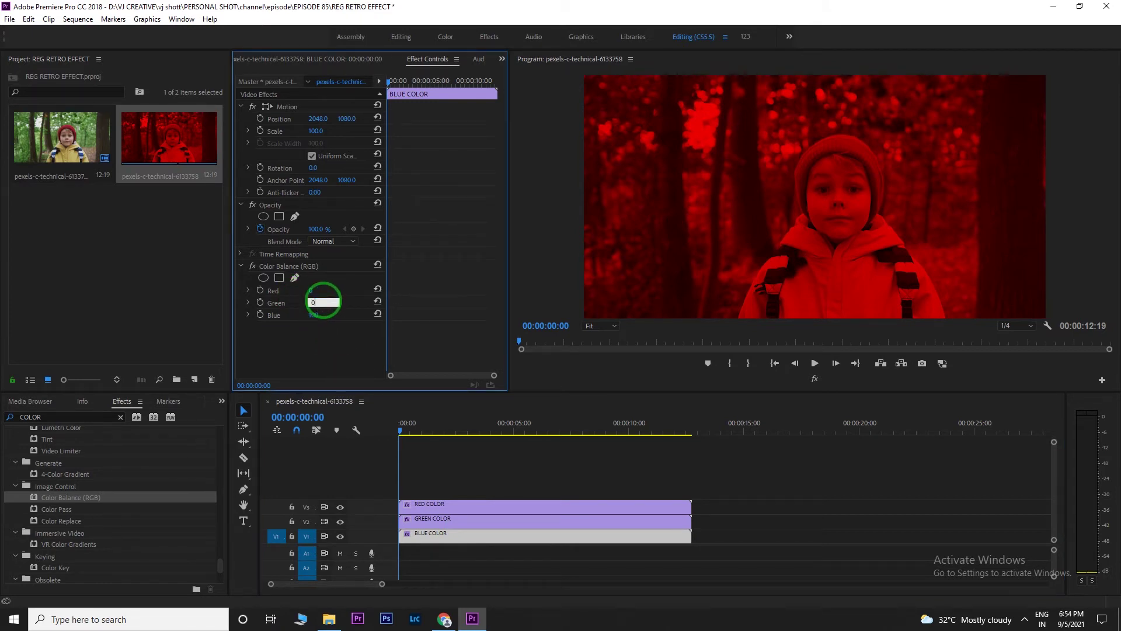
left_click(345, 348)
left_click(312, 316)
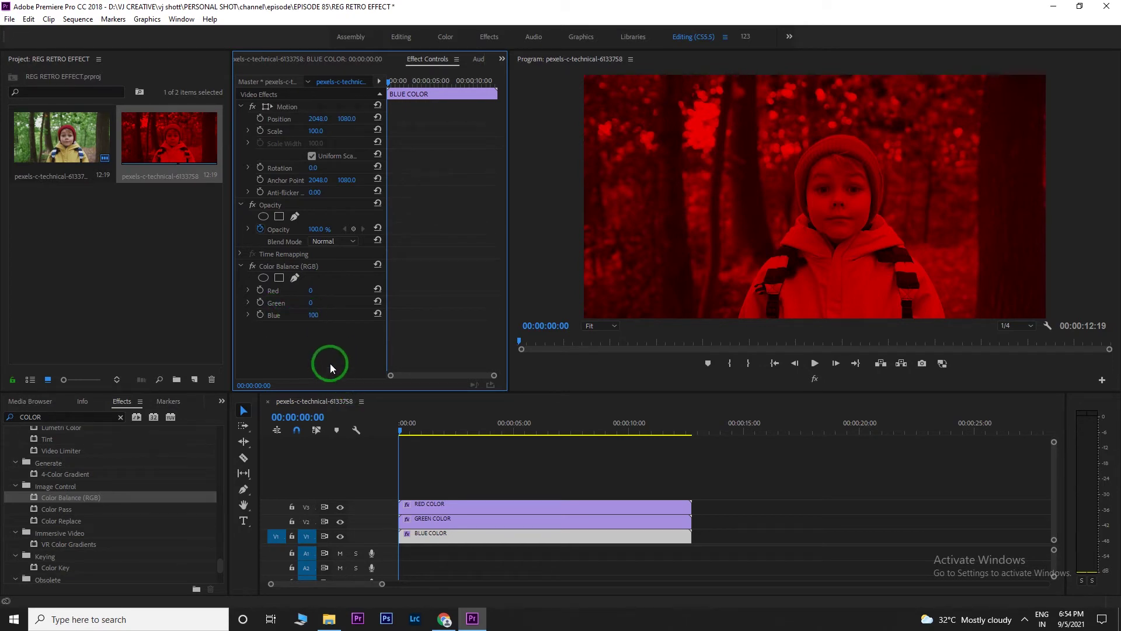
left_click(434, 532)
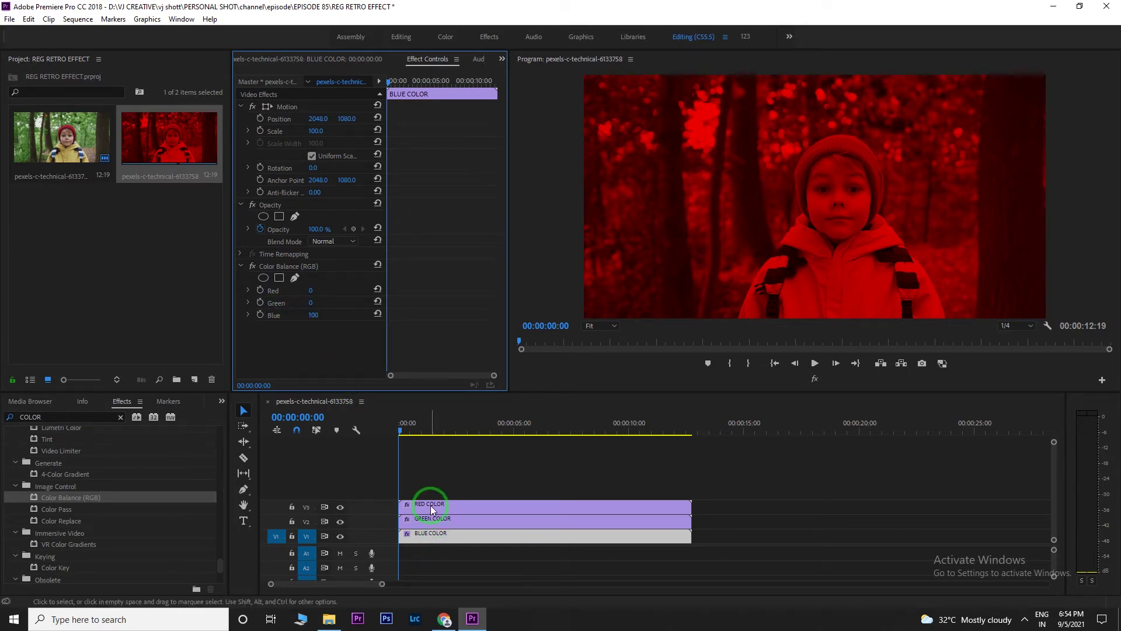
Set the Opacity Blend Mode of RED, GREEN and BLUE COLOR clips each to Linear Dodge (Add).
left_click(432, 509)
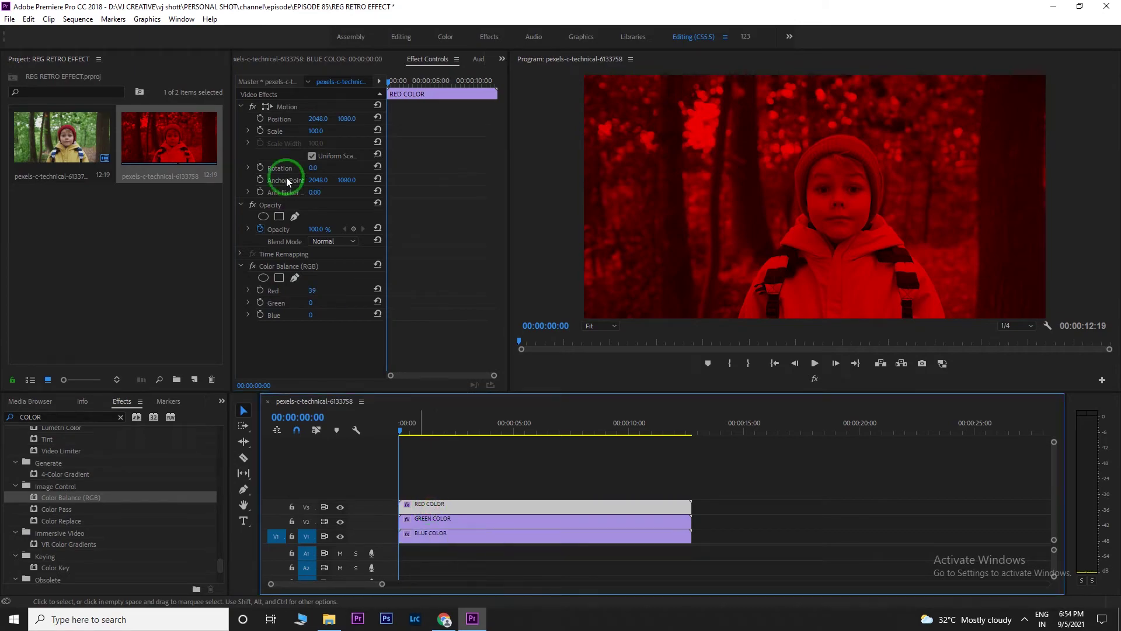
left_click(278, 253)
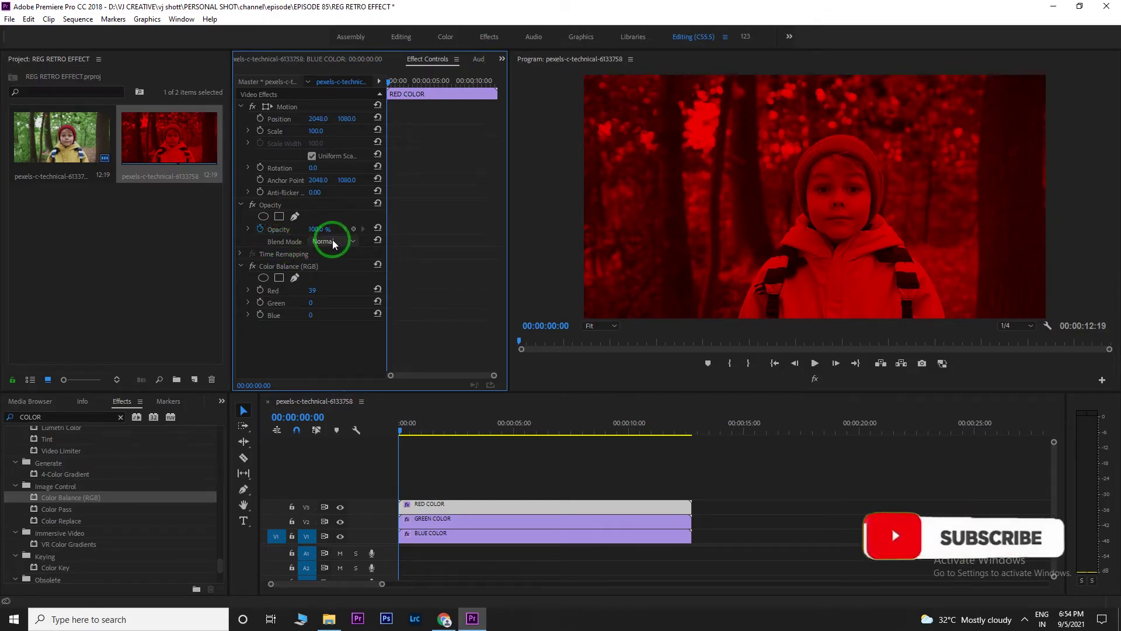
left_click(334, 241)
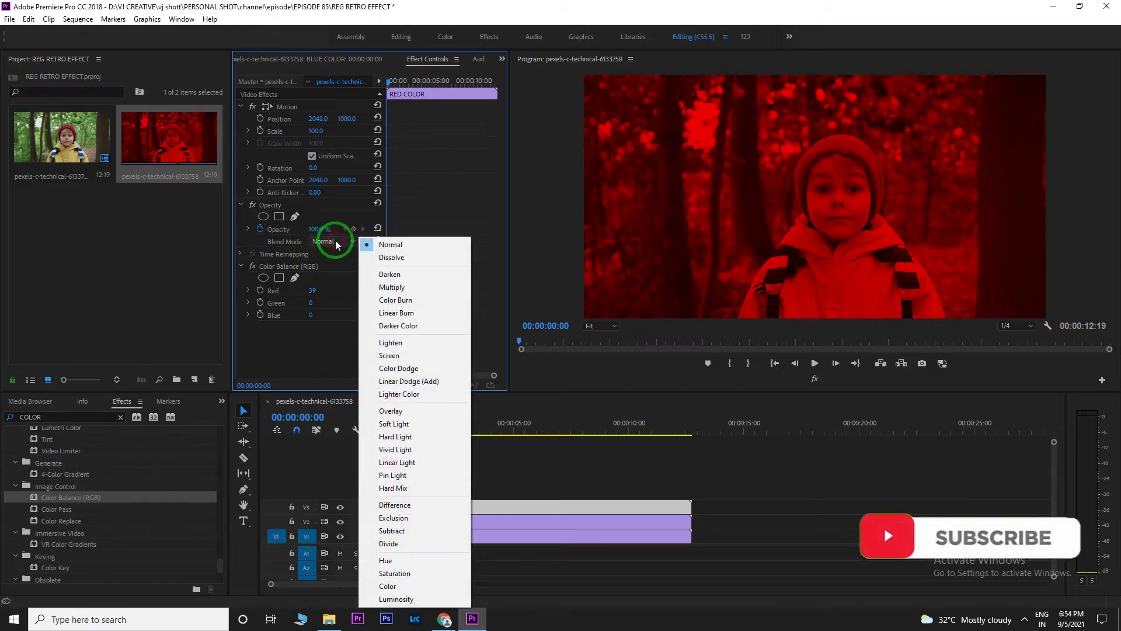
left_click(416, 381)
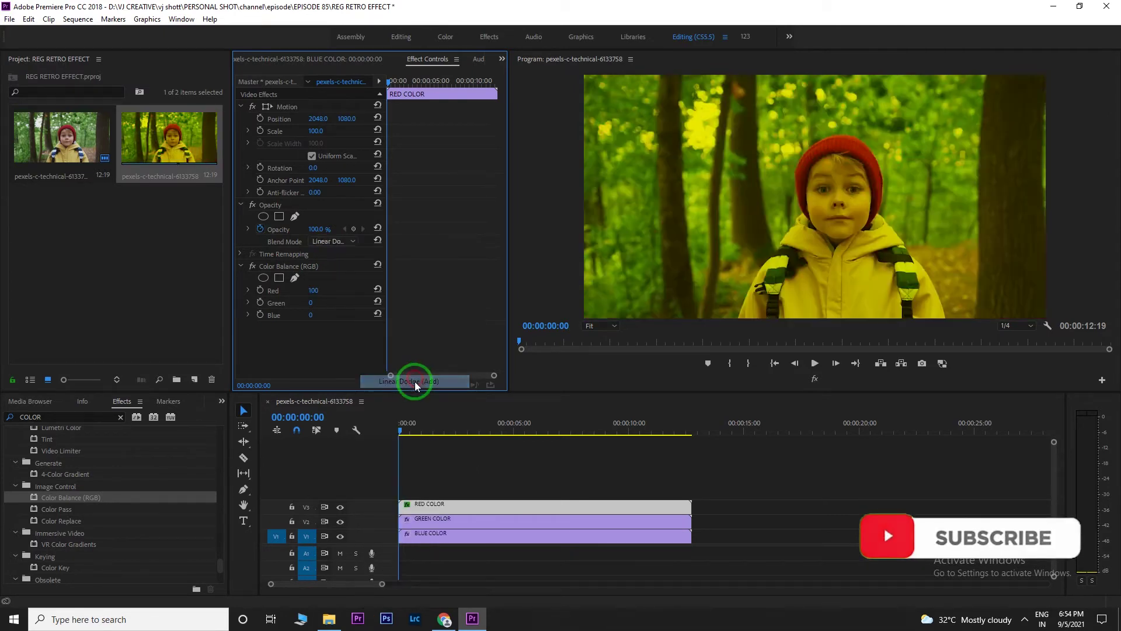
left_click(448, 521)
left_click(324, 241)
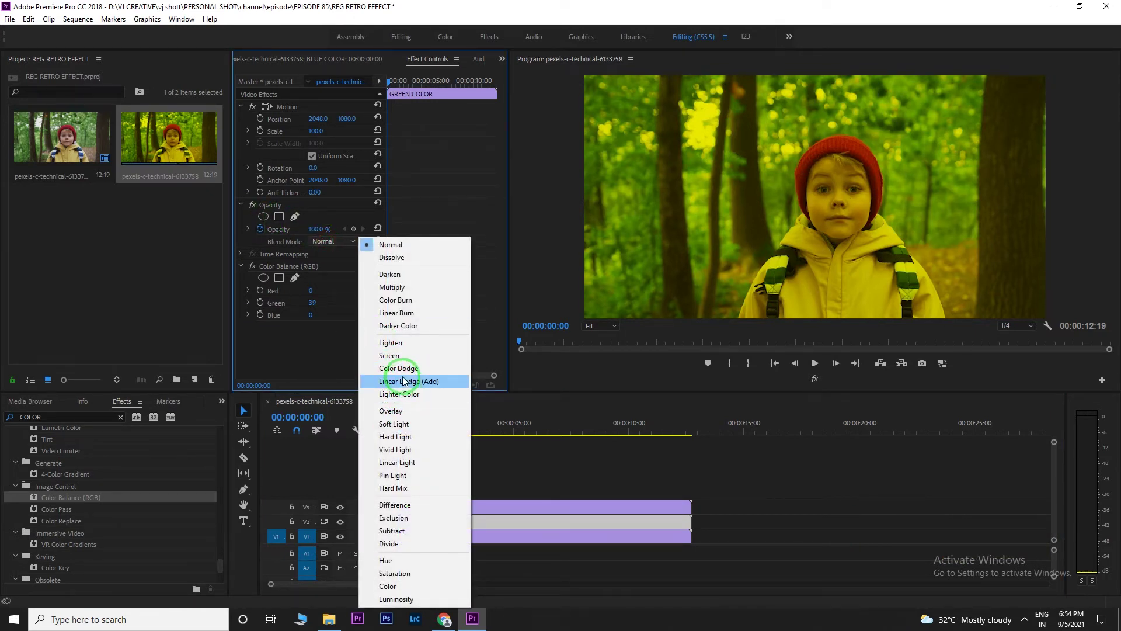
left_click(403, 381)
left_click(431, 534)
left_click(342, 242)
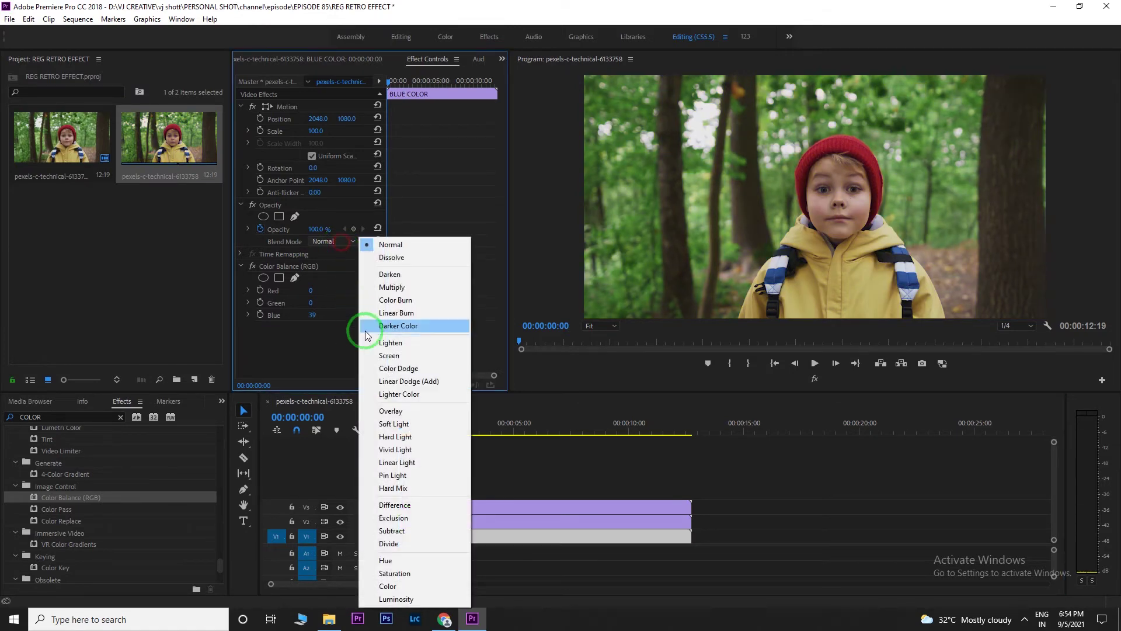
left_click(407, 381)
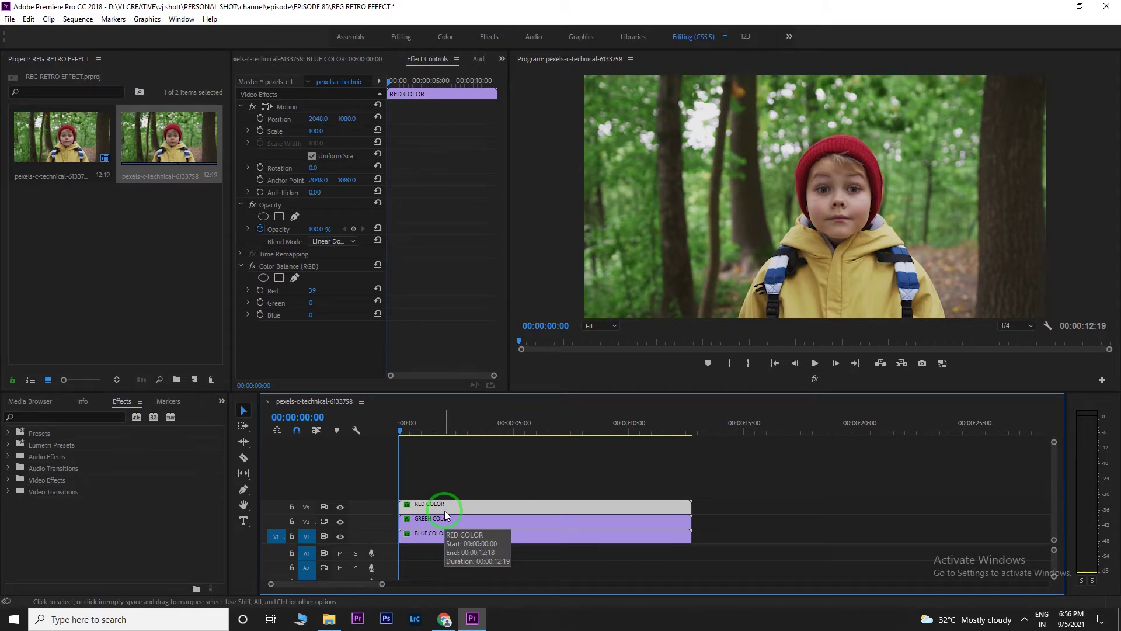
Apply Lens Distortion, found by searching 'LENS', to the RED COLOR clip and begin editing Curvature.
left_click(66, 416)
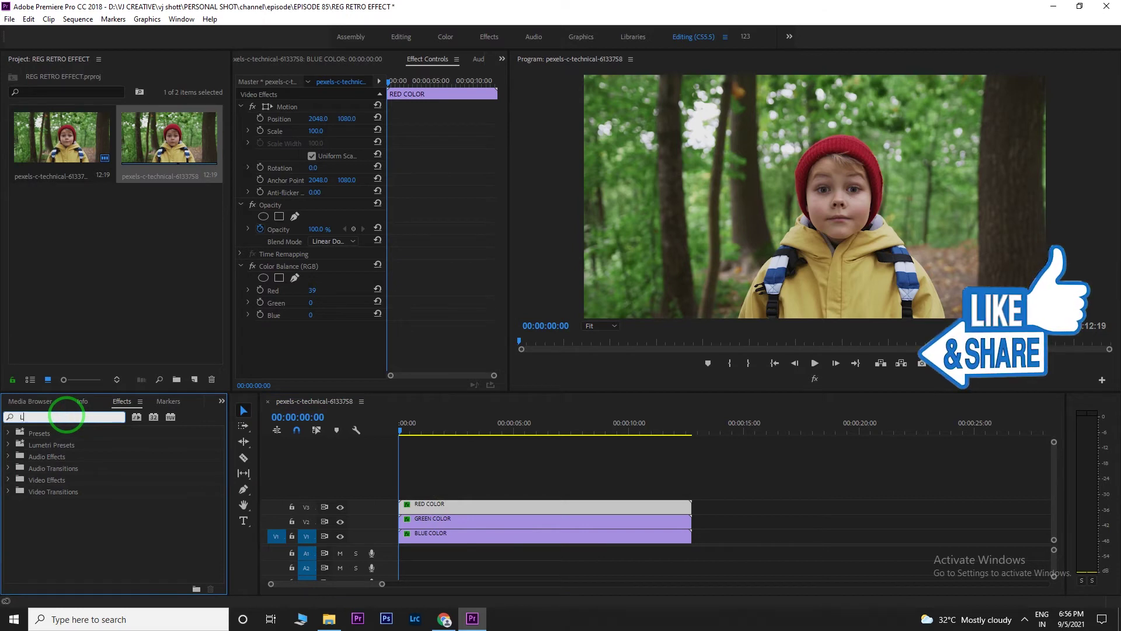
type("LENS")
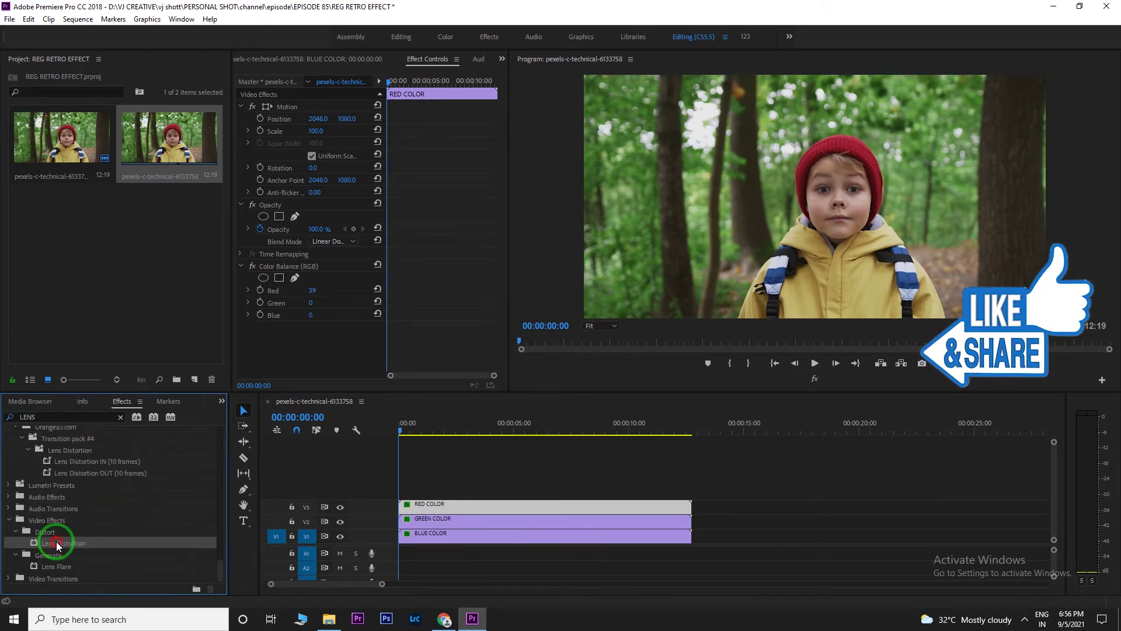
scroll(193, 503, "down", 10)
left_click(194, 541)
left_click_drag(194, 541, 431, 508)
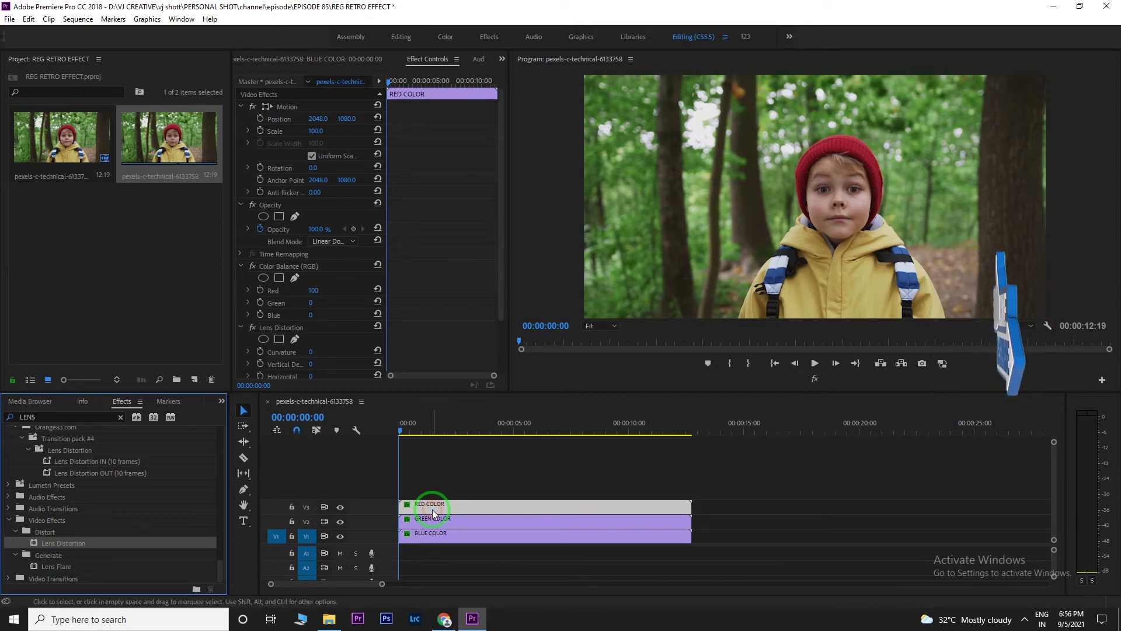
left_click_drag(502, 225, 505, 288)
type("-5")
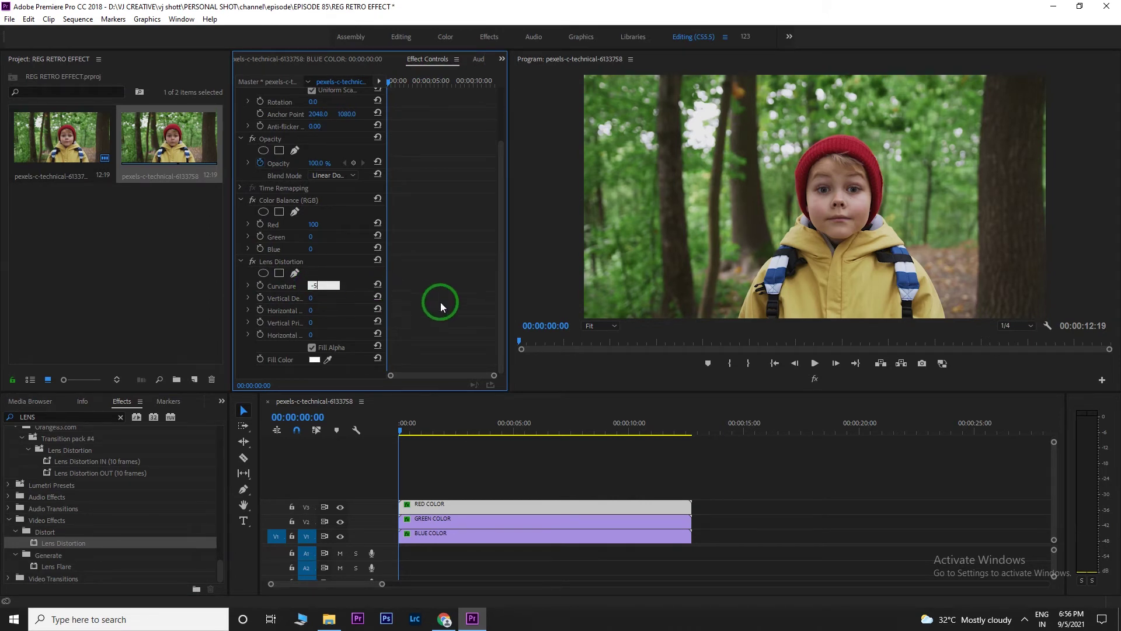
Commit Curvature at -5, preview playback to about 00:00:03:03, and zoom the timeline in.
key("Return")
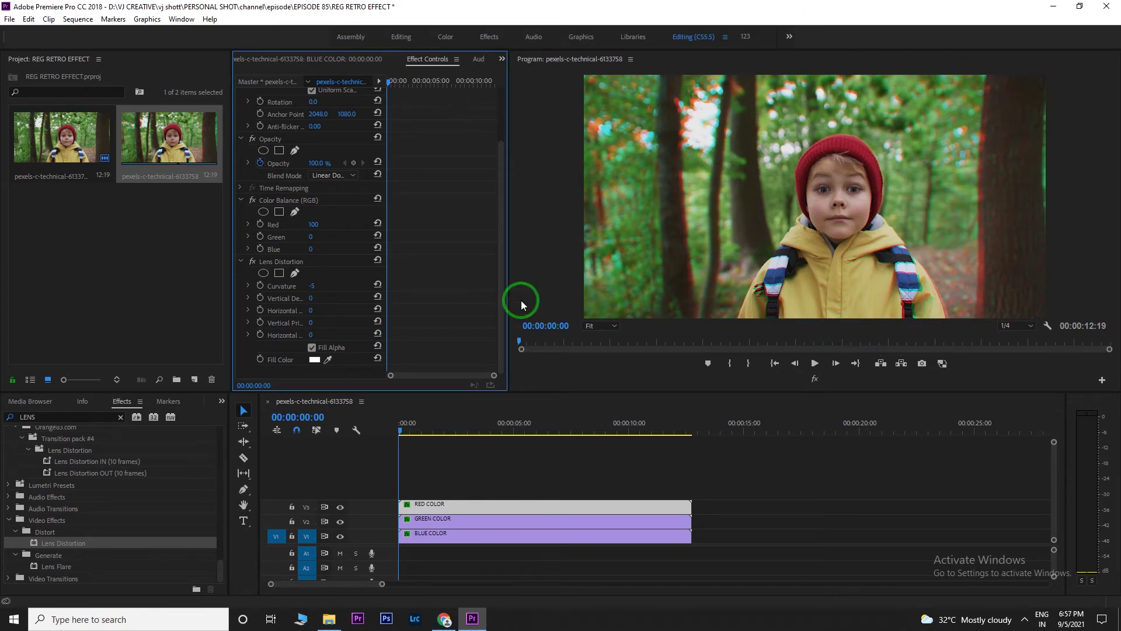
key("space")
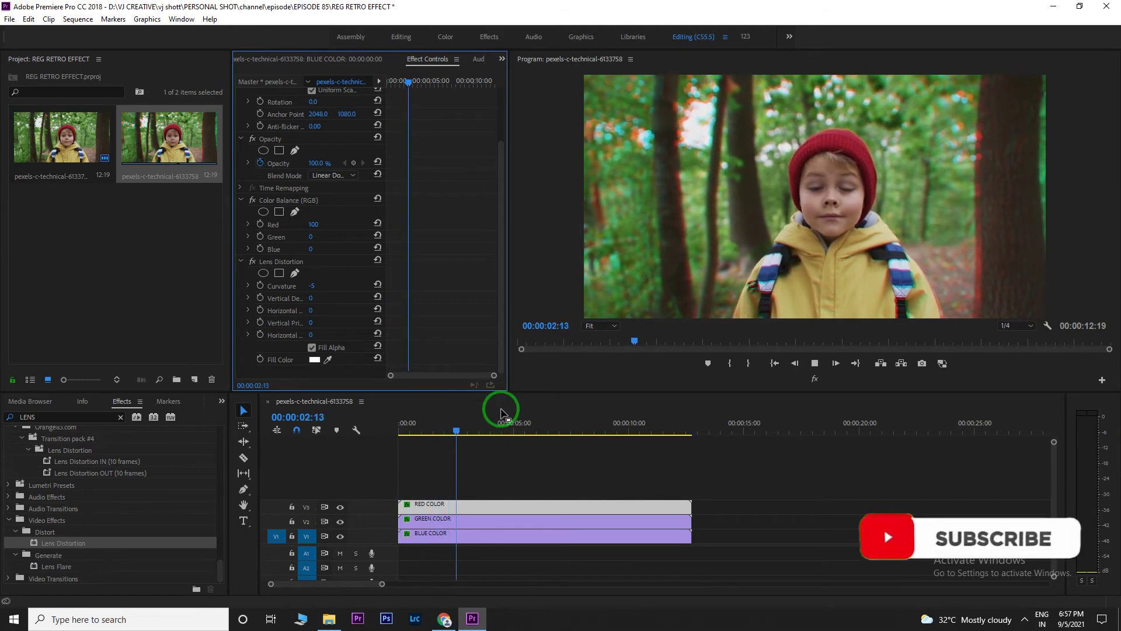
key("space")
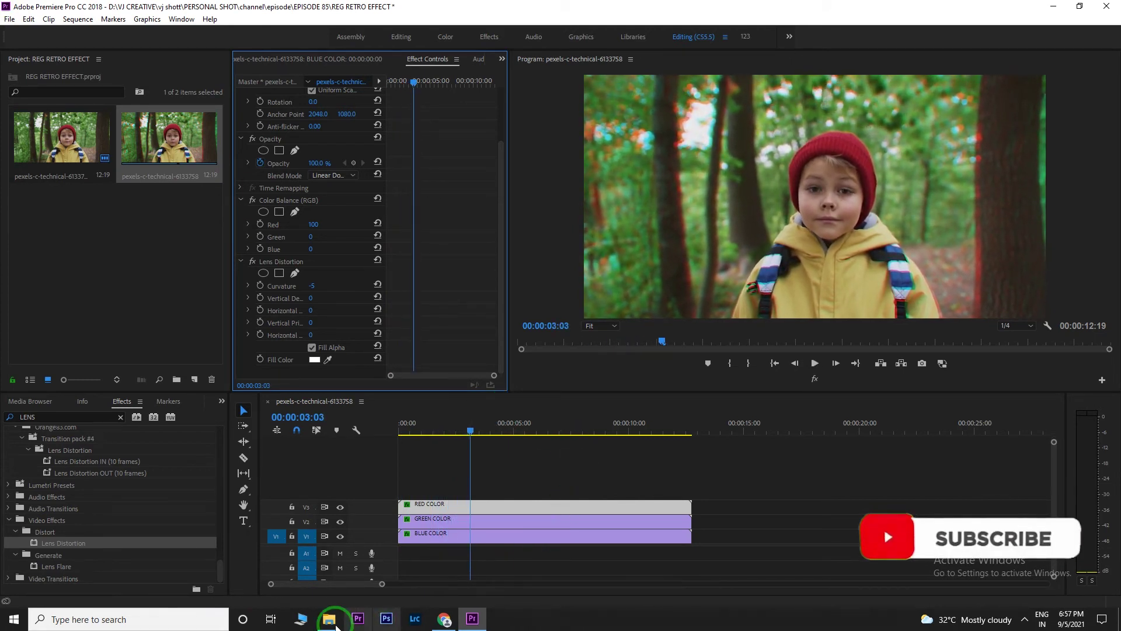
left_click_drag(381, 583, 353, 583)
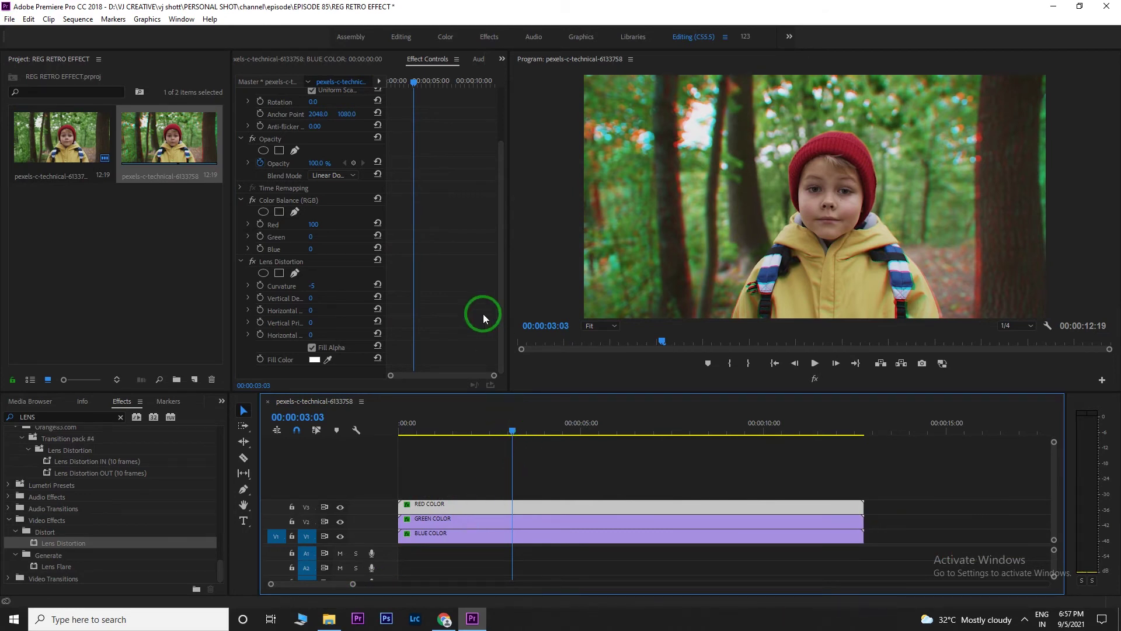
Add a Curvature keyframe at -5 at 00:00:03:03, then keyframe 0 on the next frame.
left_click(261, 285)
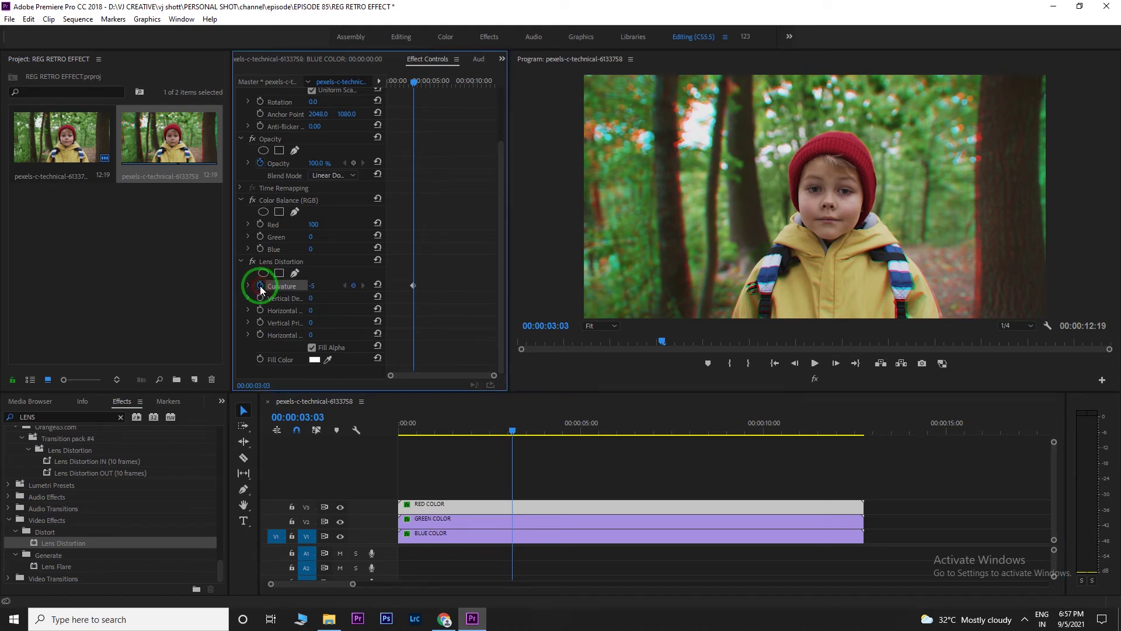
left_click_drag(493, 377, 464, 377)
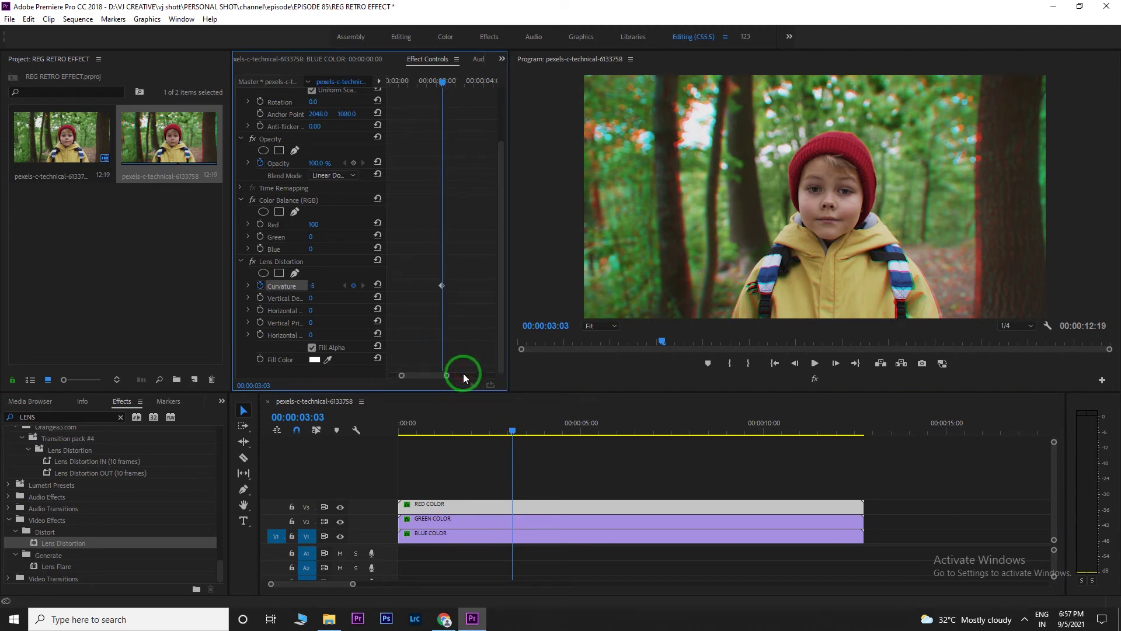
key("Right")
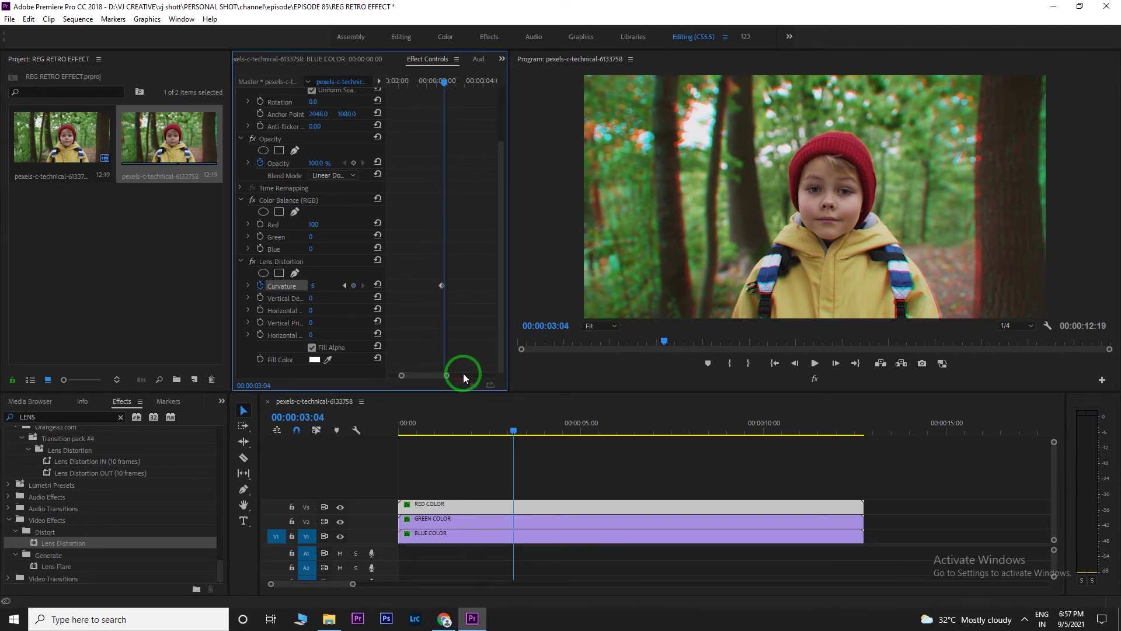
left_click(313, 285)
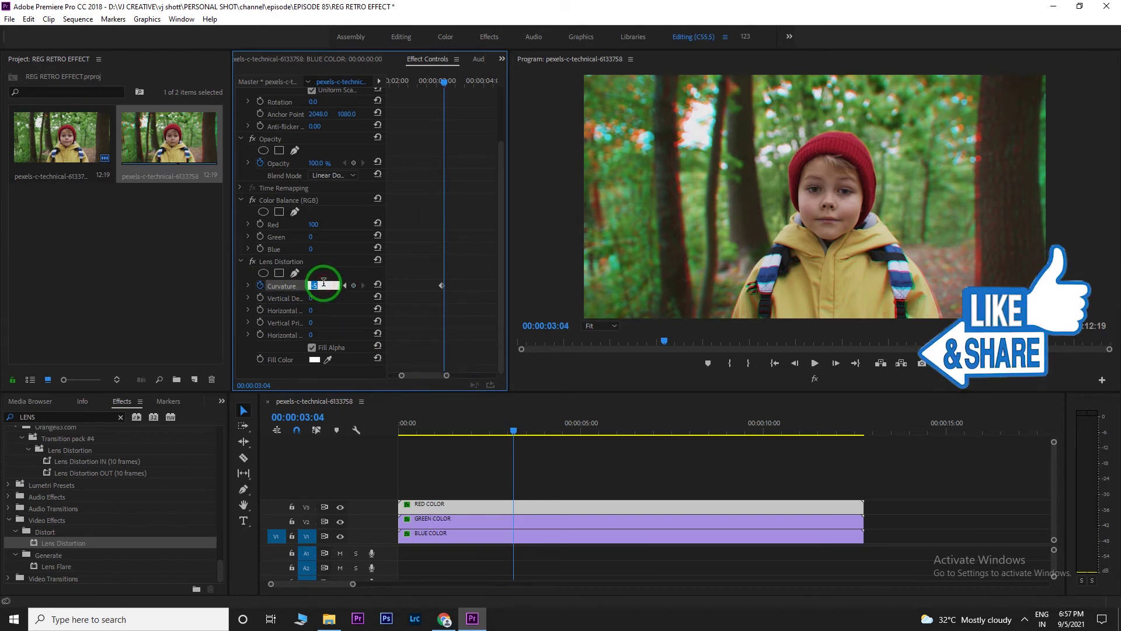
type("0")
key("Return")
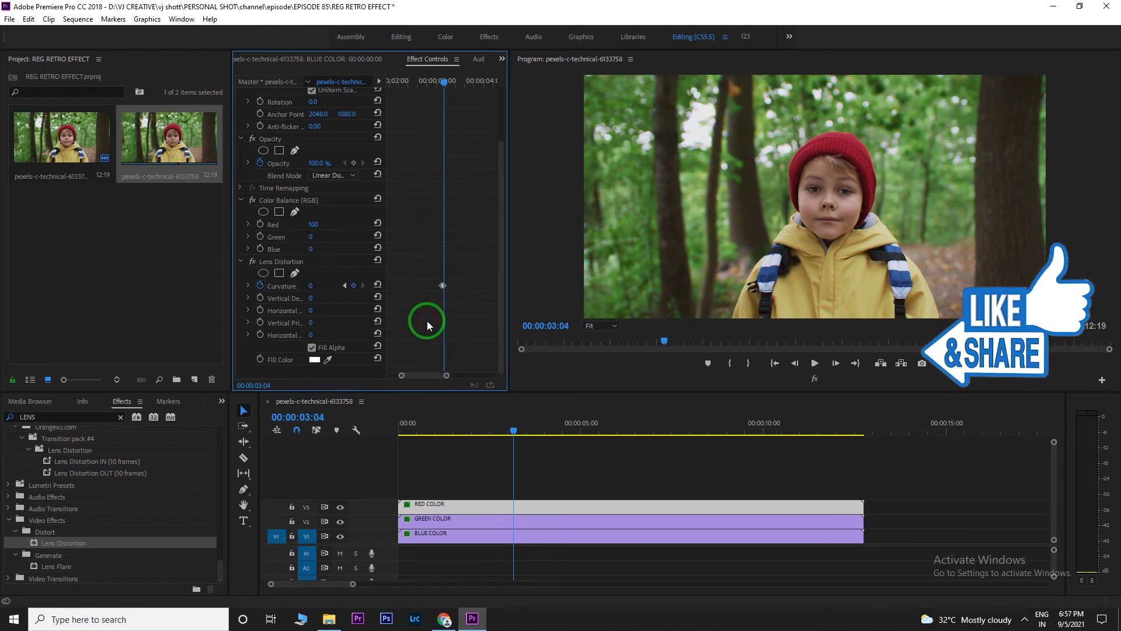
Keyframe Curvature at -5 on 00:00:03:05 and back to 0 on 00:00:03:06.
key("Right")
left_click(313, 285)
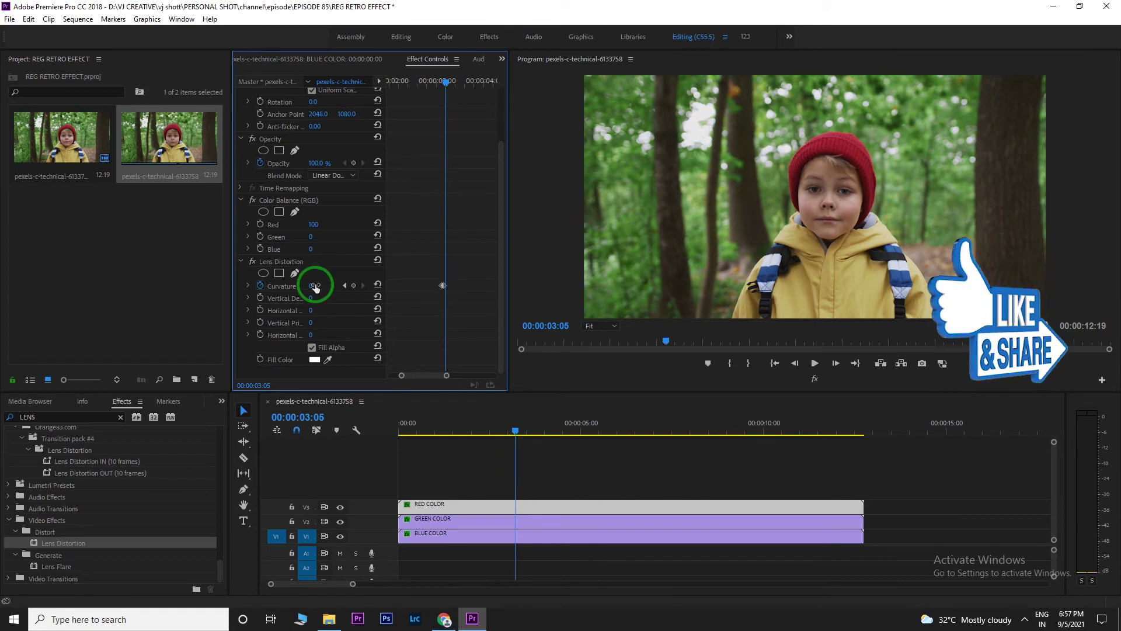
type("-5")
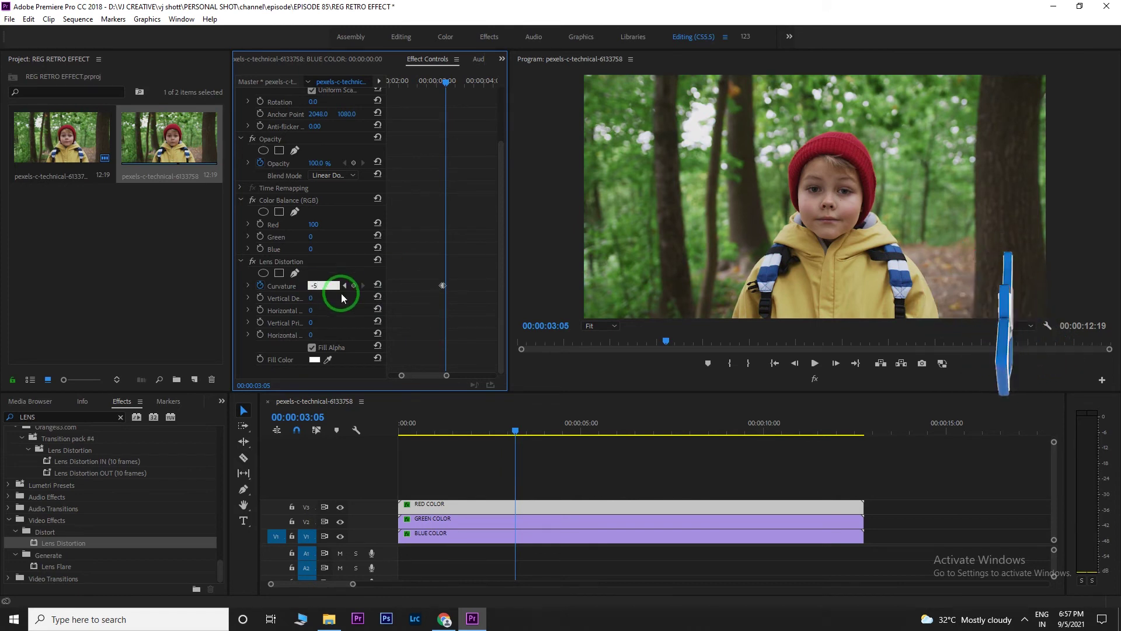
left_click(398, 303)
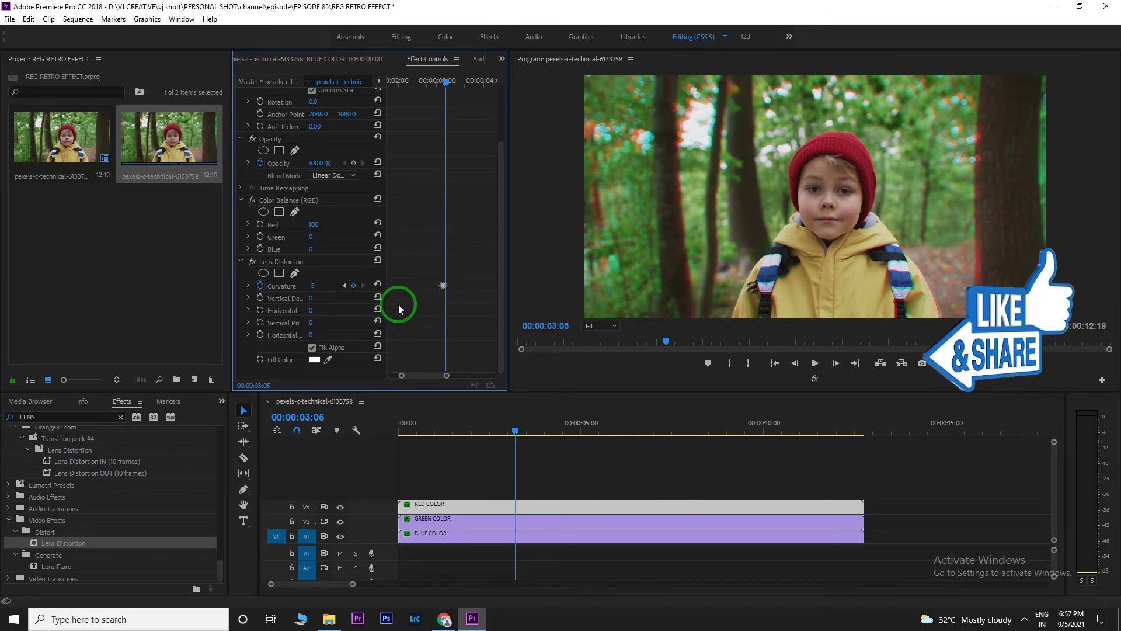
key("Right")
left_click(324, 283)
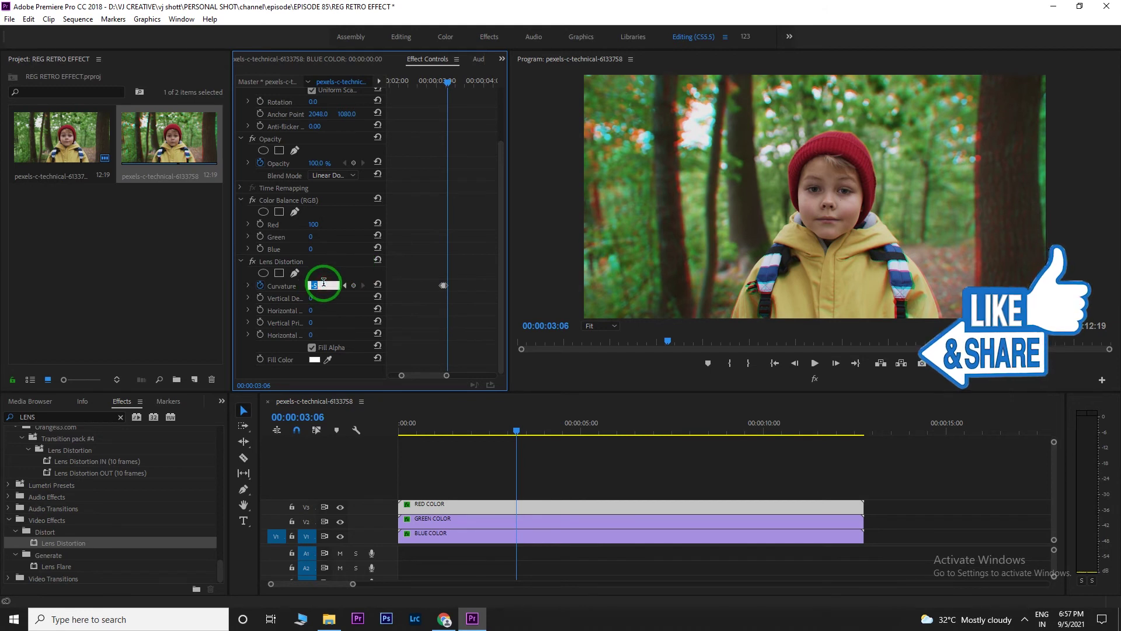
type("0")
left_click(355, 308)
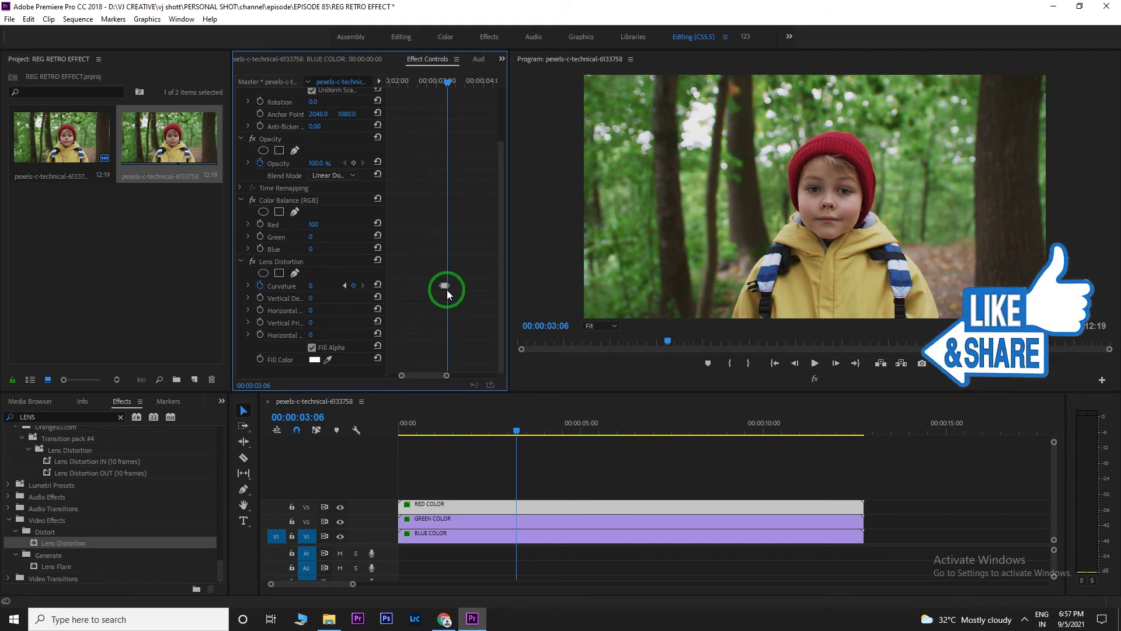
mouse_move(449, 287)
left_mouse_down()
mouse_move(431, 294)
mouse_move(466, 282)
mouse_move(432, 288)
mouse_move(468, 292)
left_mouse_up()
left_click(448, 376)
Play back the curvature flicker starting from 00:00:02:20.
left_click(467, 307)
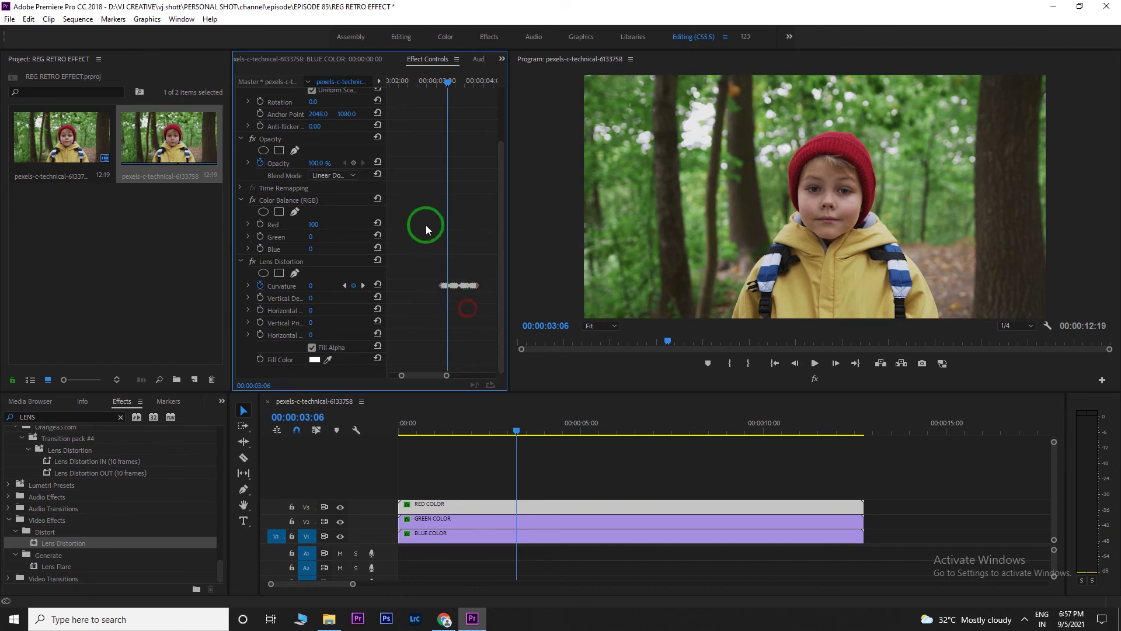
left_click(428, 83)
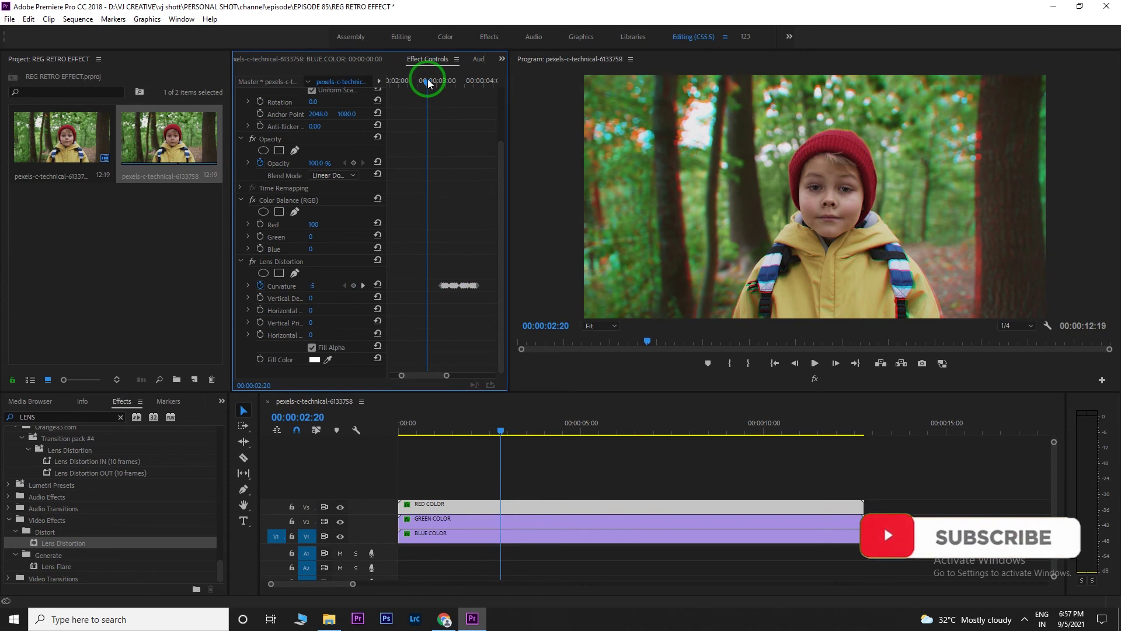
key("space")
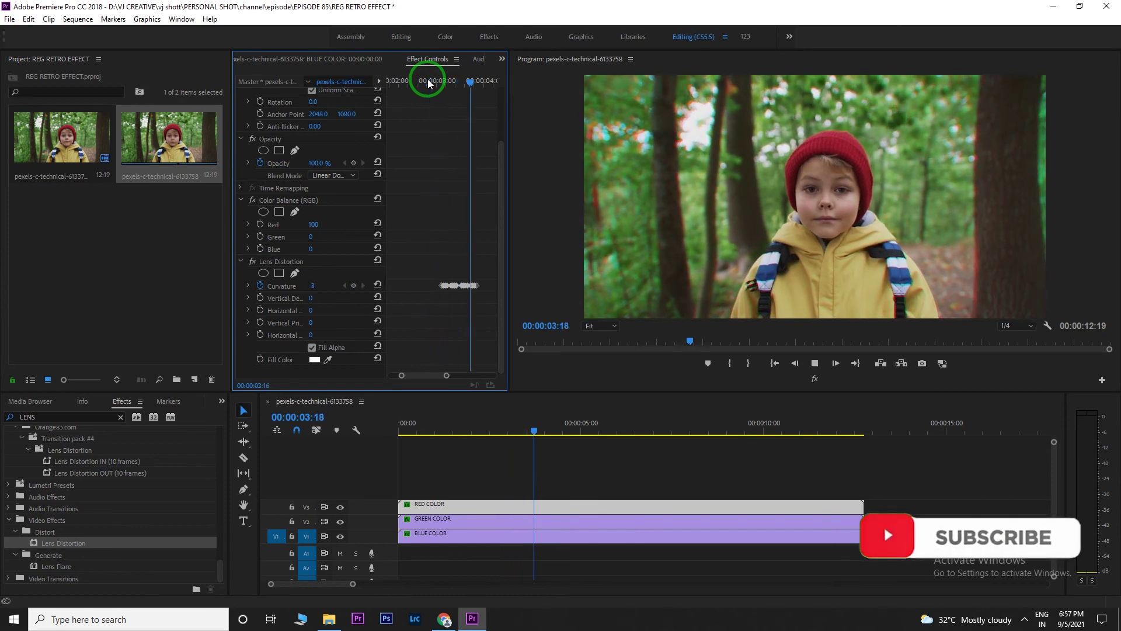
key("space")
Maximize the Program Monitor with the ` key at 00:00:03:00.
left_click(437, 82)
left_click(829, 142)
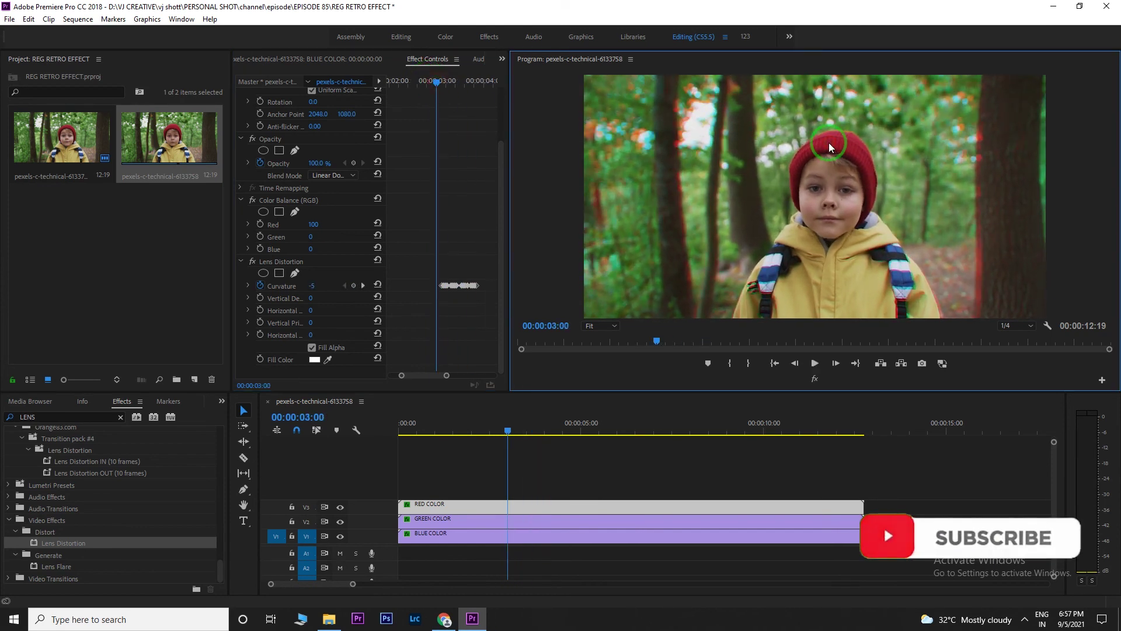
key("grave")
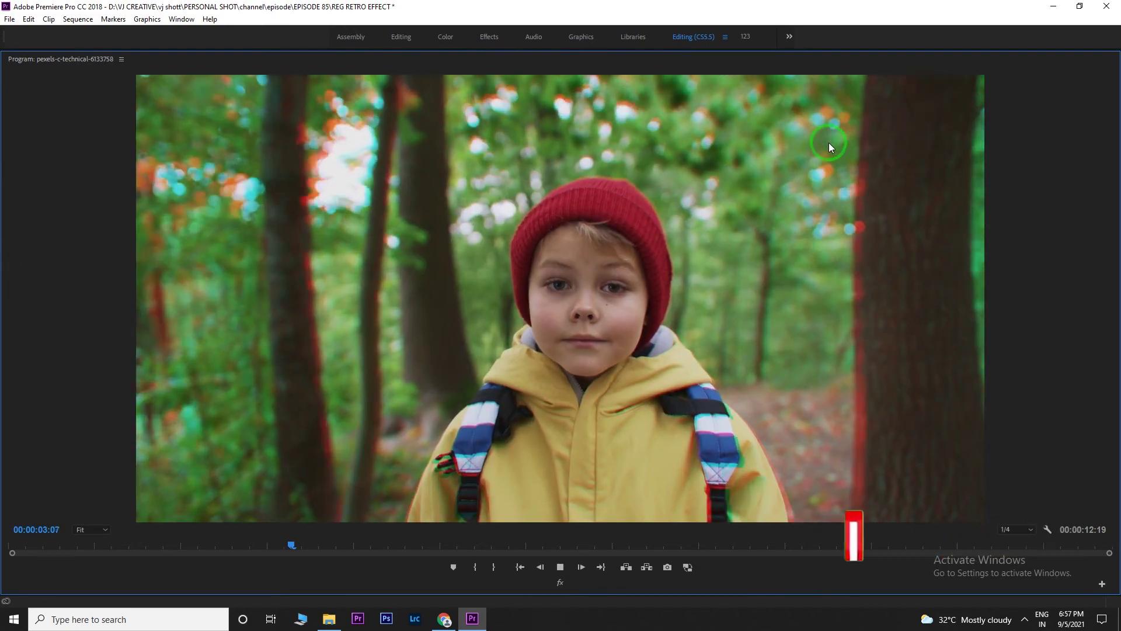